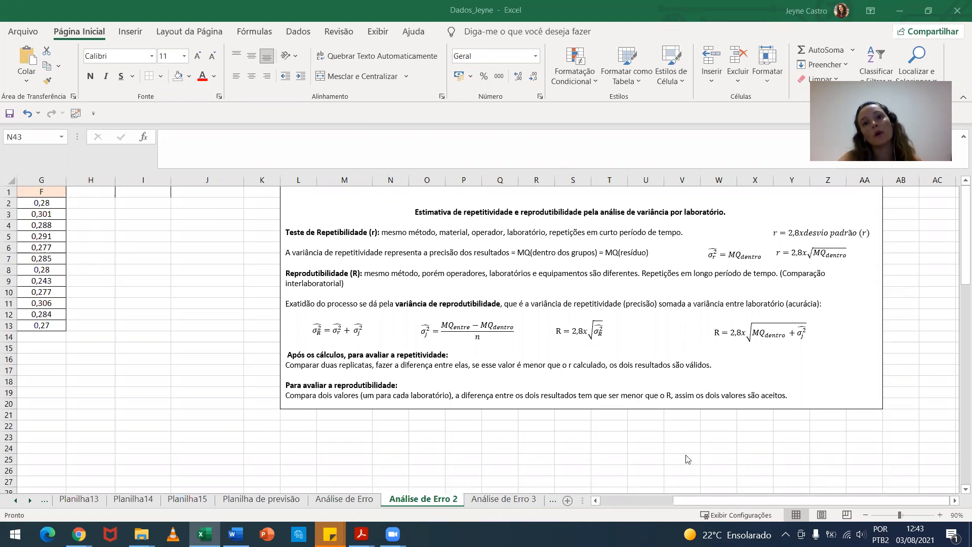
Step: Review the laboratory and replicate headings in the data table and the repeatability and reproducibility formulas beside it
click(684, 501)
drag(684, 501, 611, 503)
drag(34, 202, 37, 325)
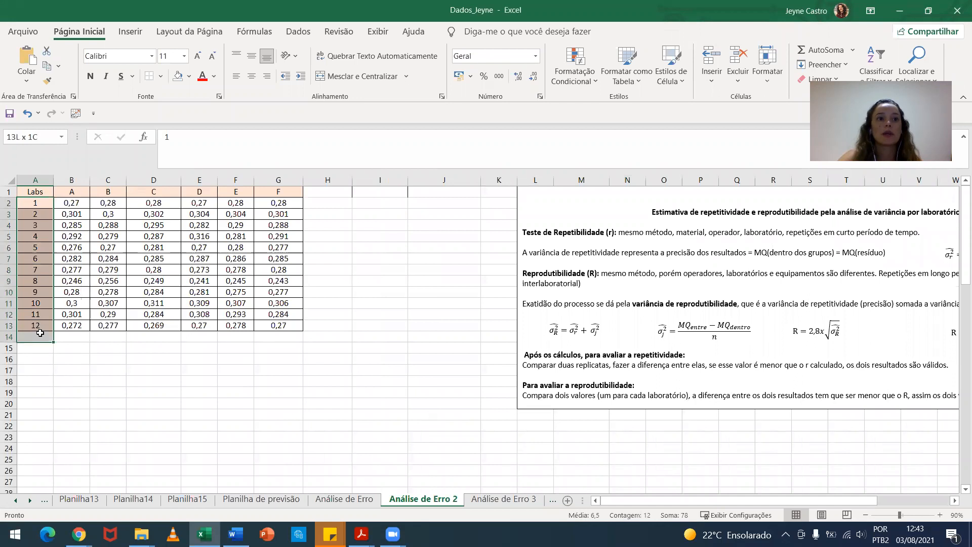
drag(70, 192, 281, 193)
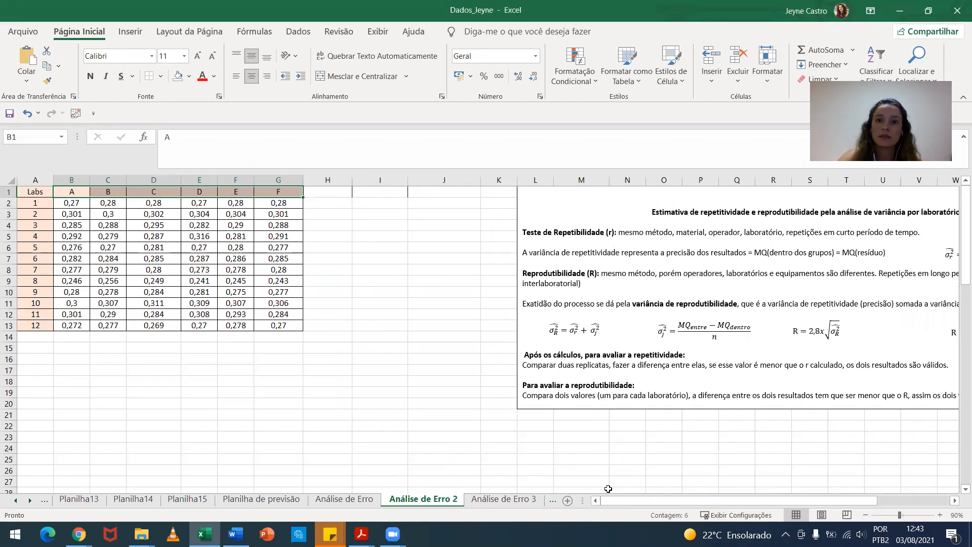
drag(632, 501, 704, 501)
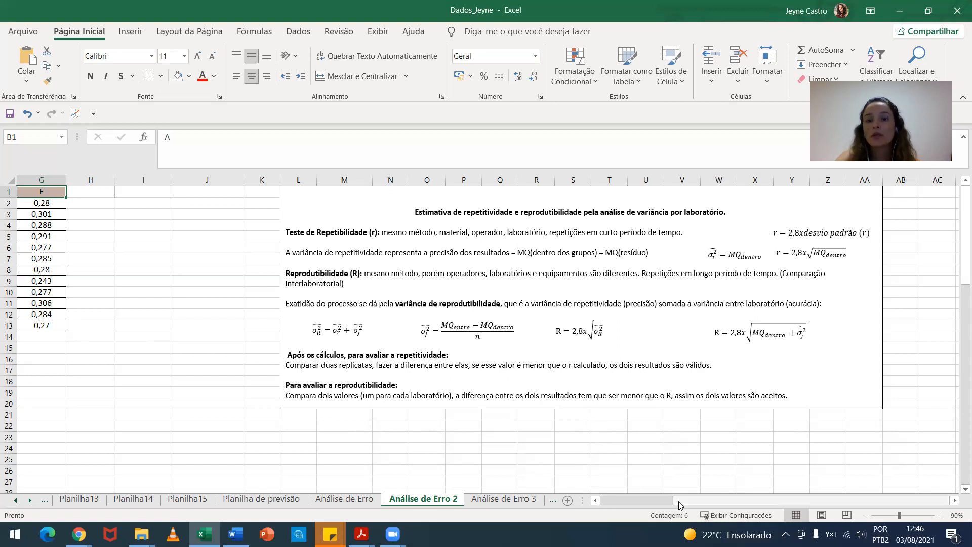
drag(680, 503, 605, 503)
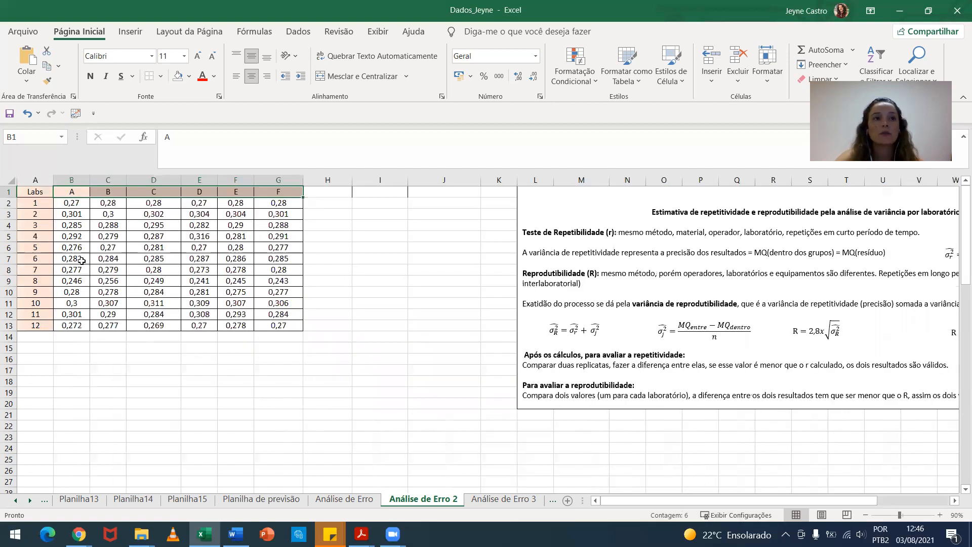
click(43, 377)
click(48, 416)
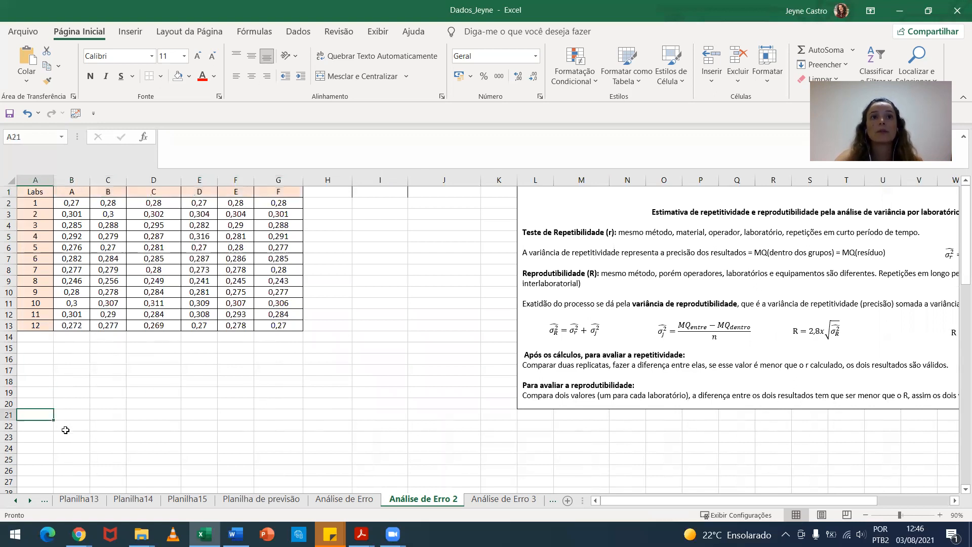
click(297, 33)
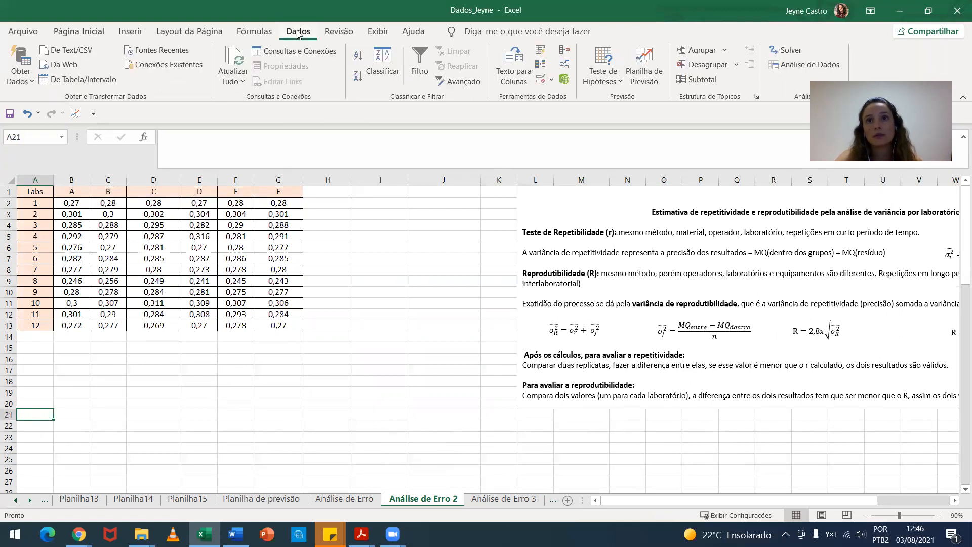
click(809, 65)
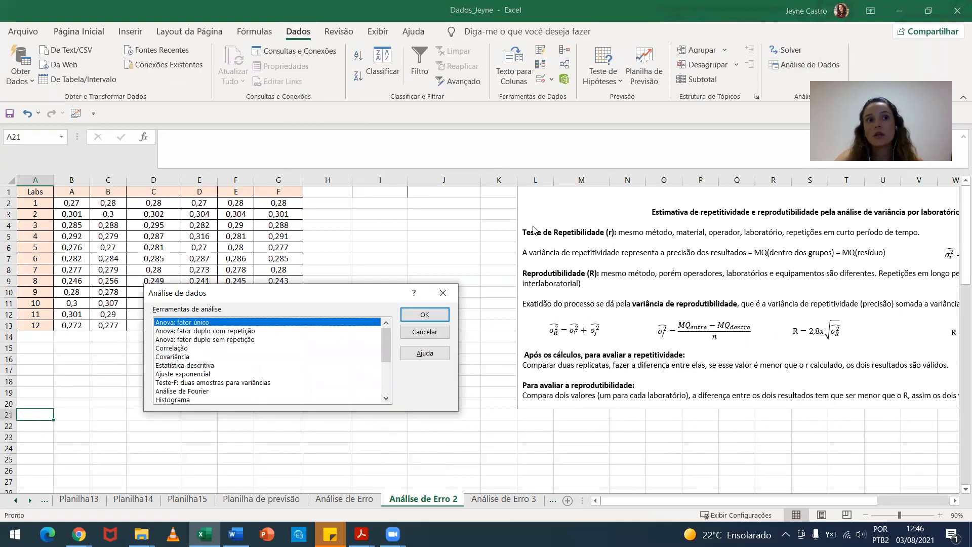
mouse_move(388, 344)
mouse_down()
mouse_move(393, 395)
mouse_move(387, 329)
mouse_up()
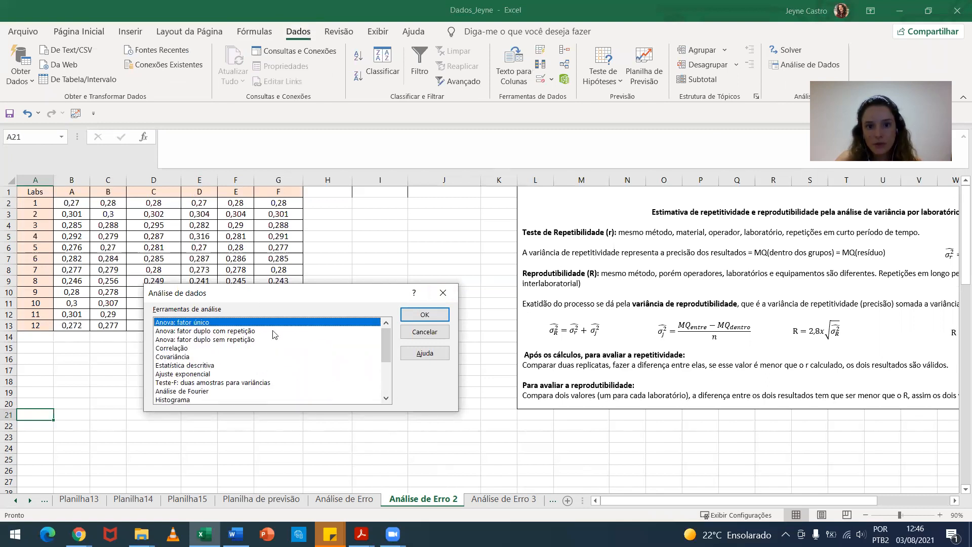
click(443, 293)
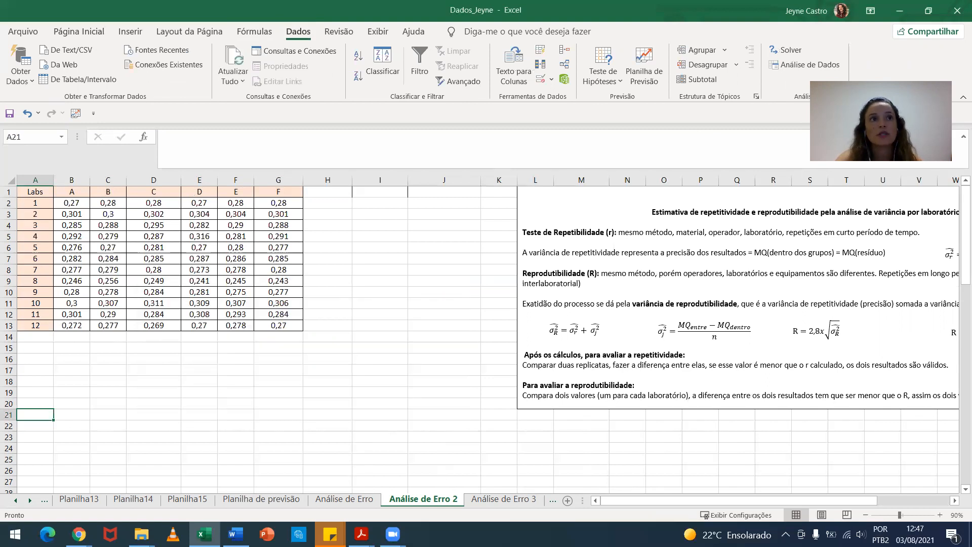
Step: Check in the Excel add-ins list that Ferramentas de Análise is enabled, and confirm the list
click(20, 34)
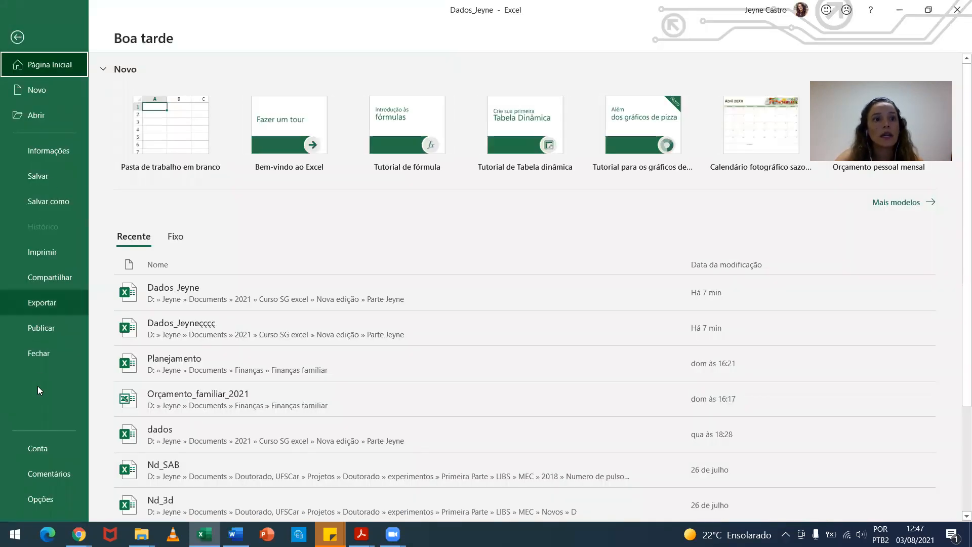
click(36, 499)
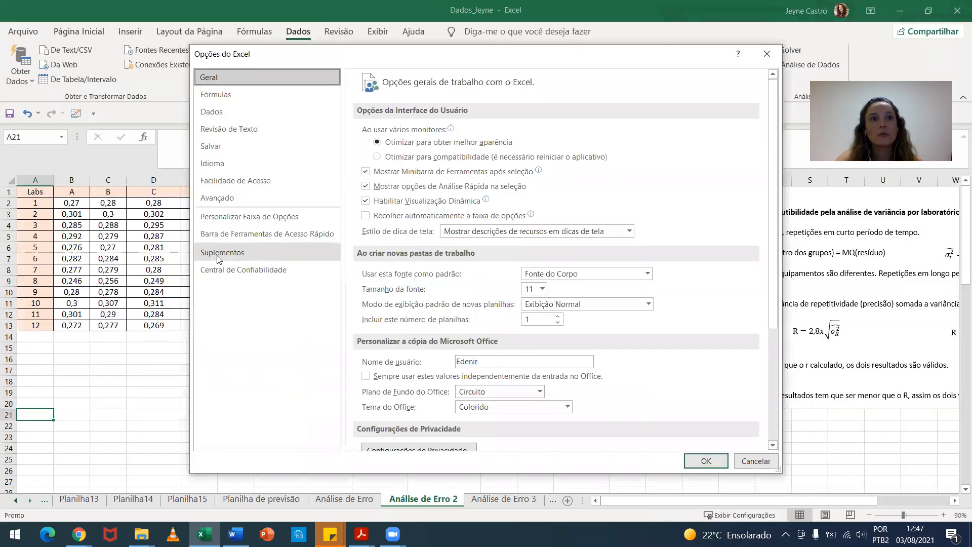
click(219, 256)
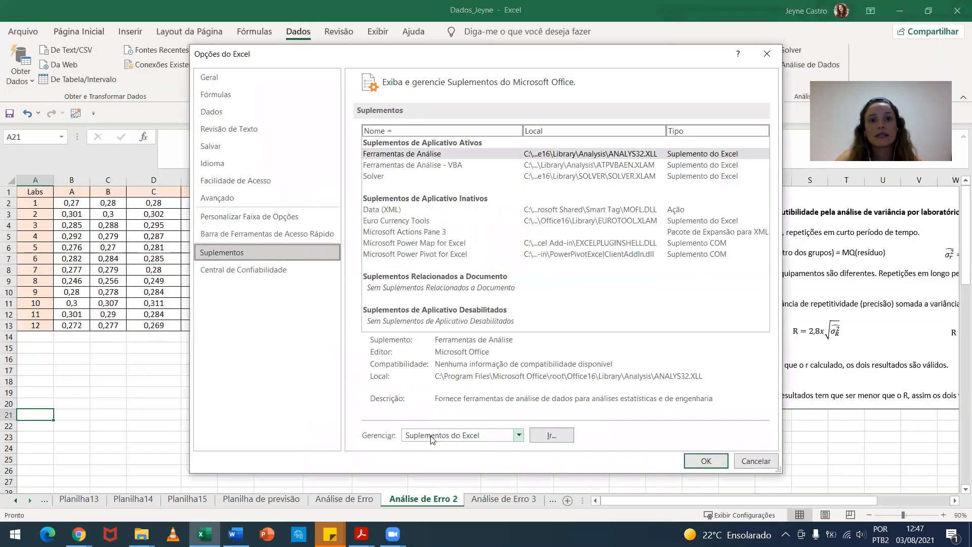
click(553, 435)
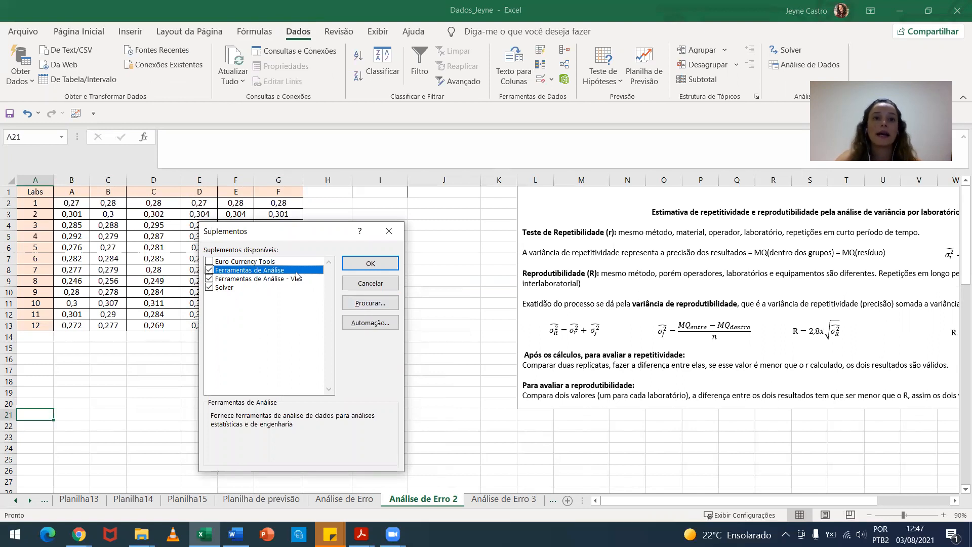
click(371, 268)
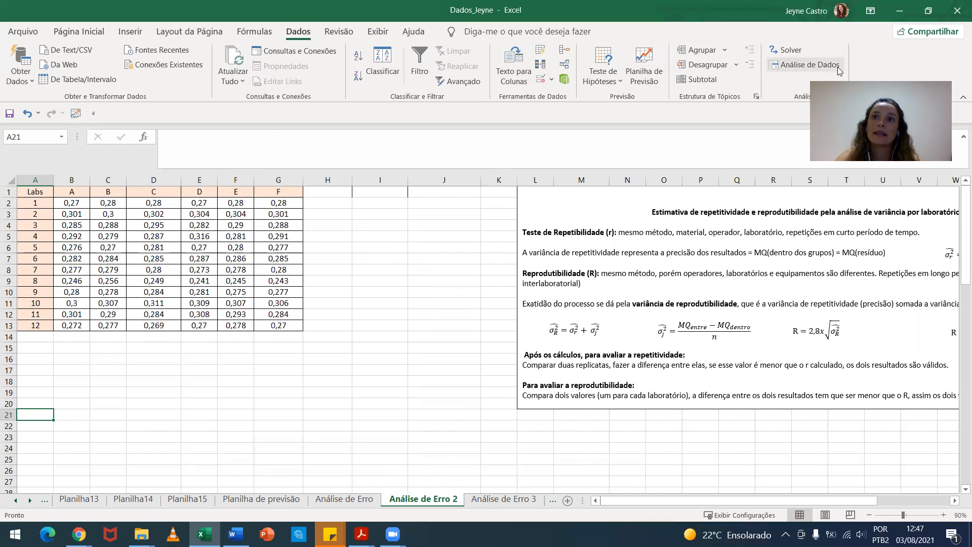
Step: Run Anova: fator único on $B$2:$G$13, grouped by rows (Linhas) with alpha 0,05 and output at $A$24
click(790, 68)
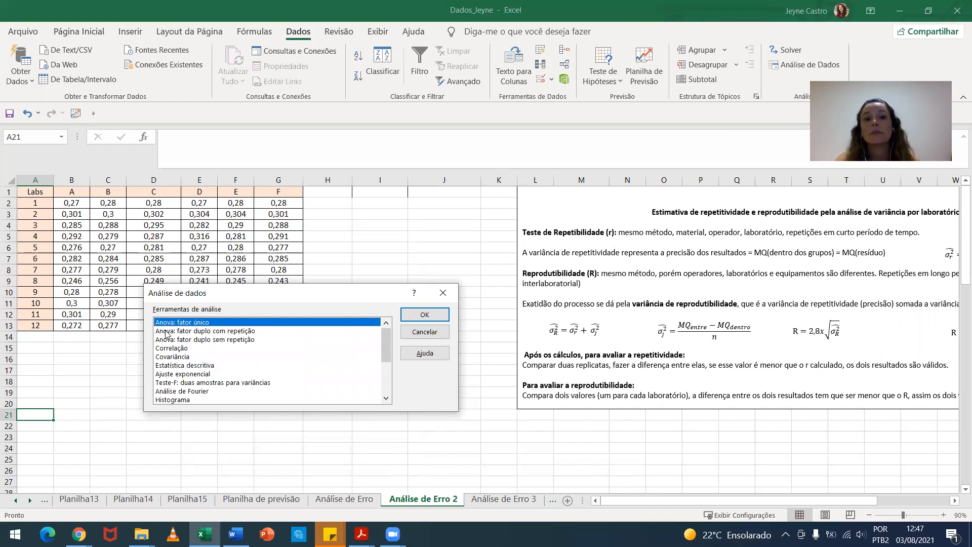
click(424, 315)
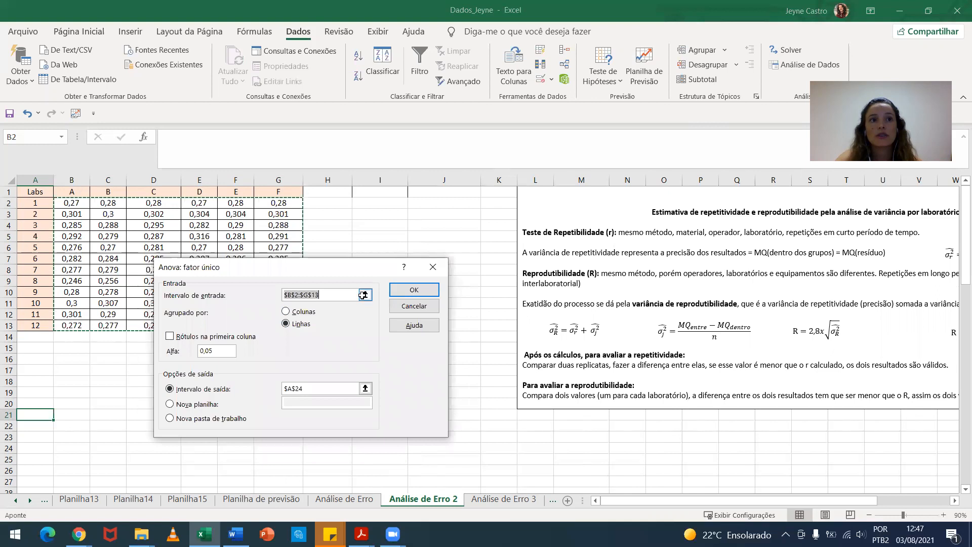
click(365, 295)
drag(77, 208, 277, 325)
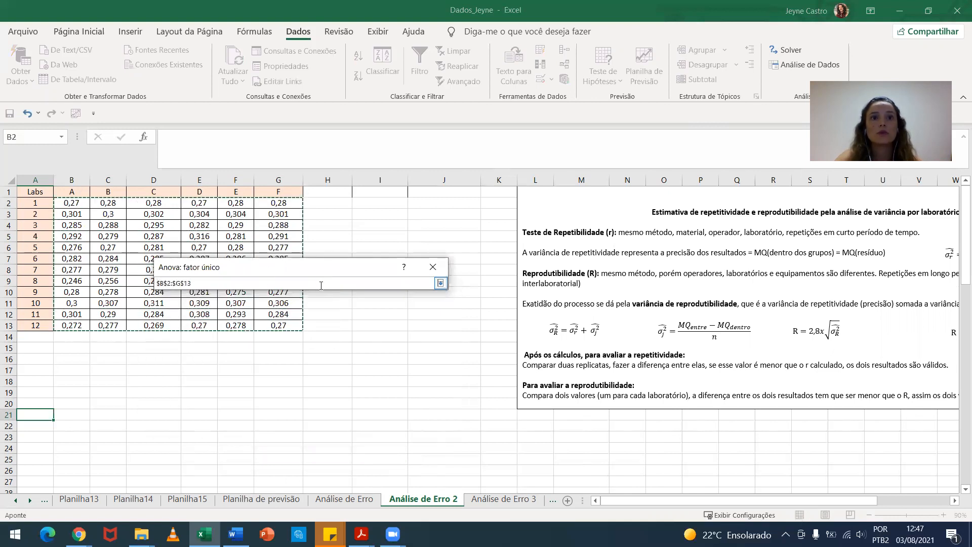
click(441, 283)
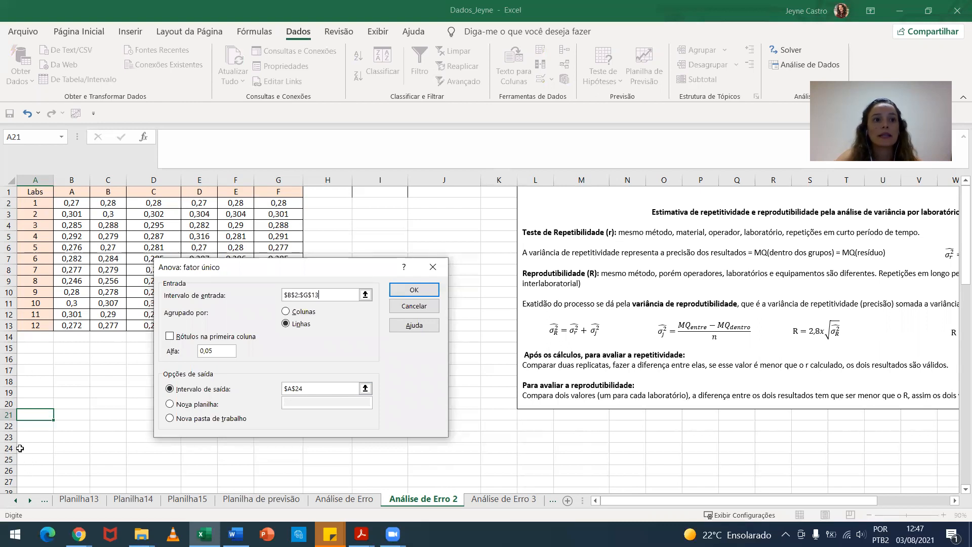
click(415, 290)
Step: Widen column A to fit the source-of-variation labels in the ANOVA results
scroll(127, 332, down, 7)
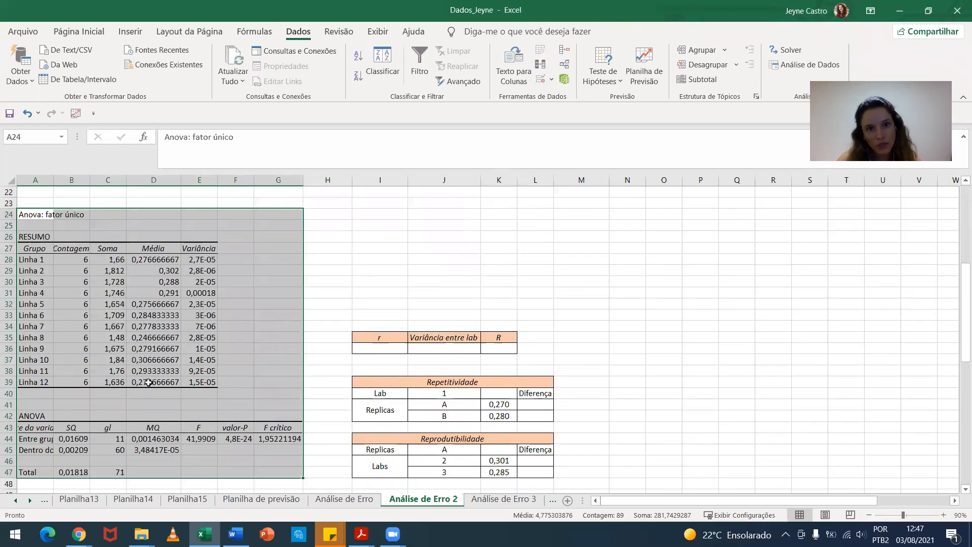
scroll(130, 290, down, 1)
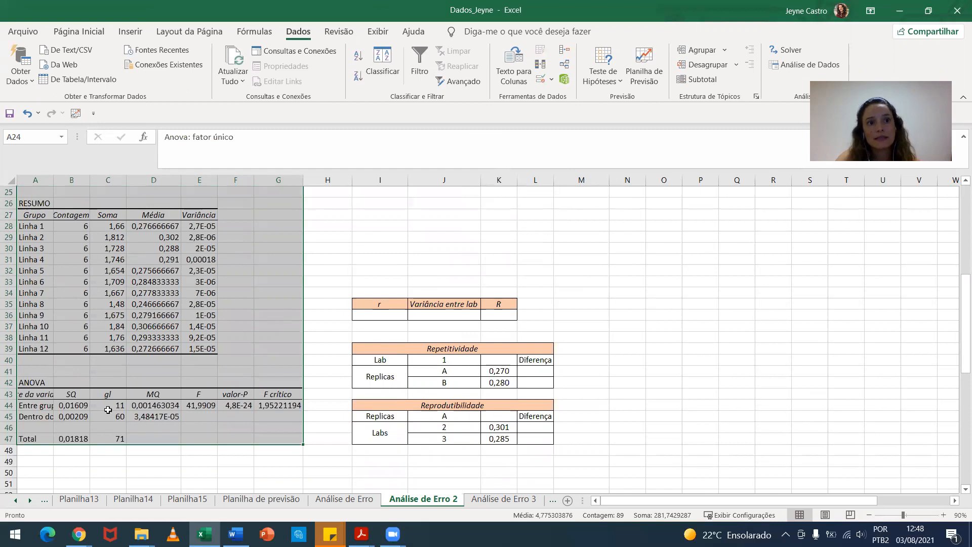
click(160, 451)
click(147, 393)
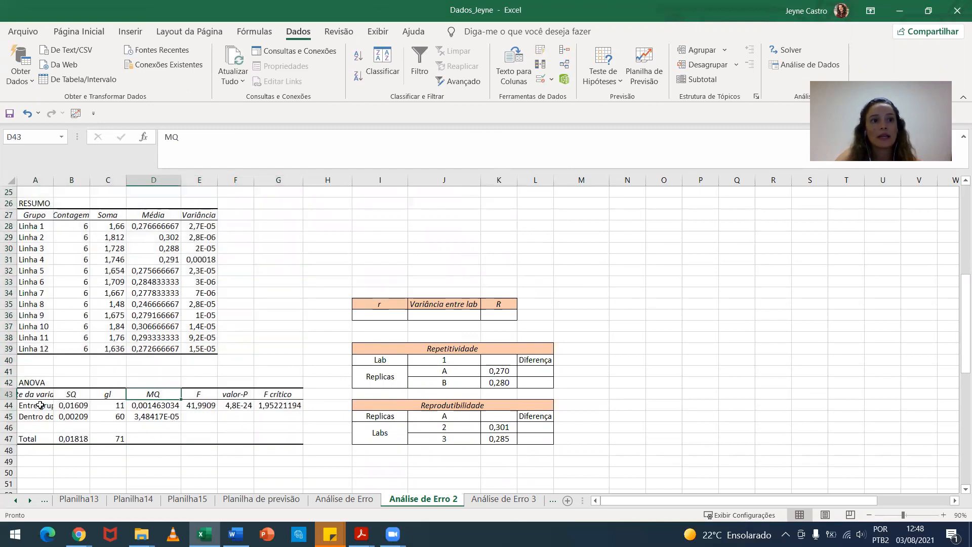
double_click(53, 181)
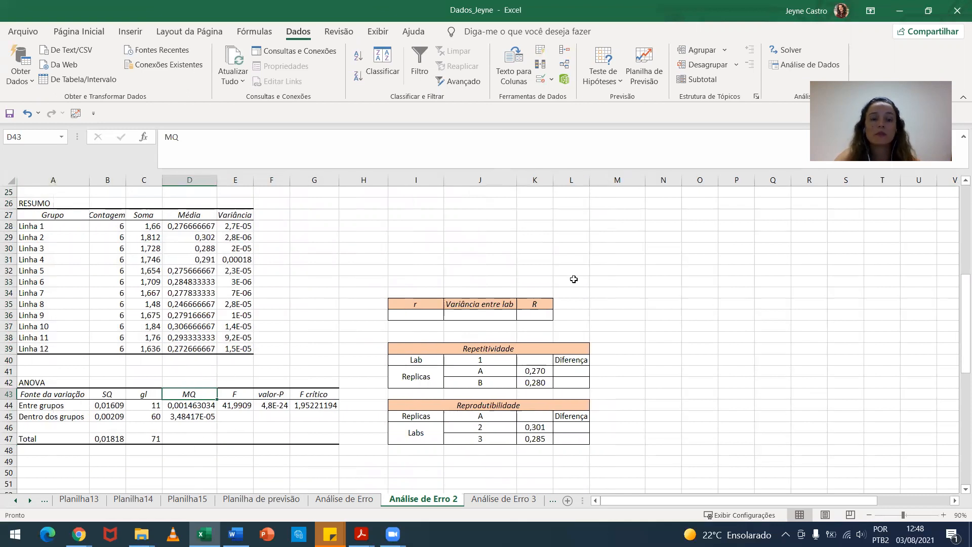
Step: Copy the formula box r = 2,8x√MQdentro from the theory notes to the empty area around H30, above the r results table
scroll(638, 357, up, 8)
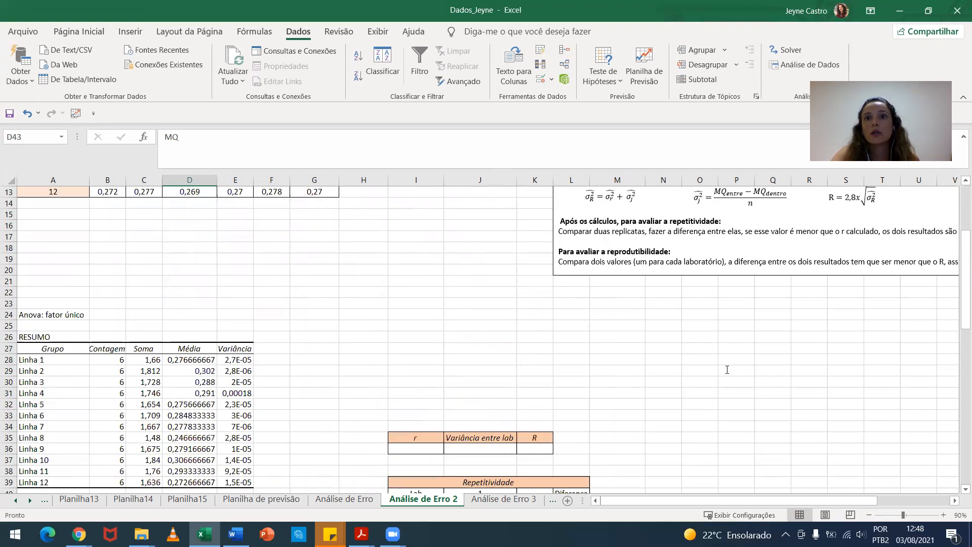
drag(660, 503, 797, 458)
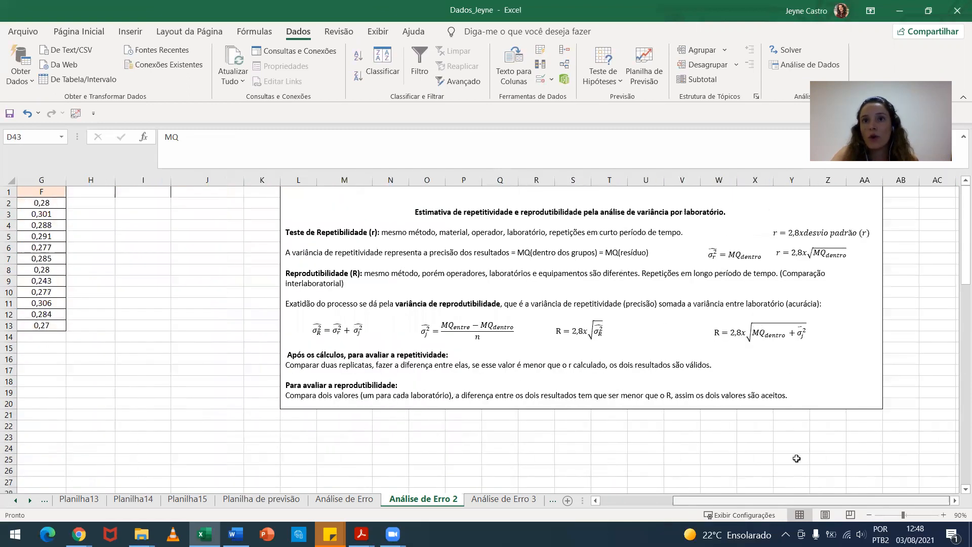
click(797, 252)
click(786, 245)
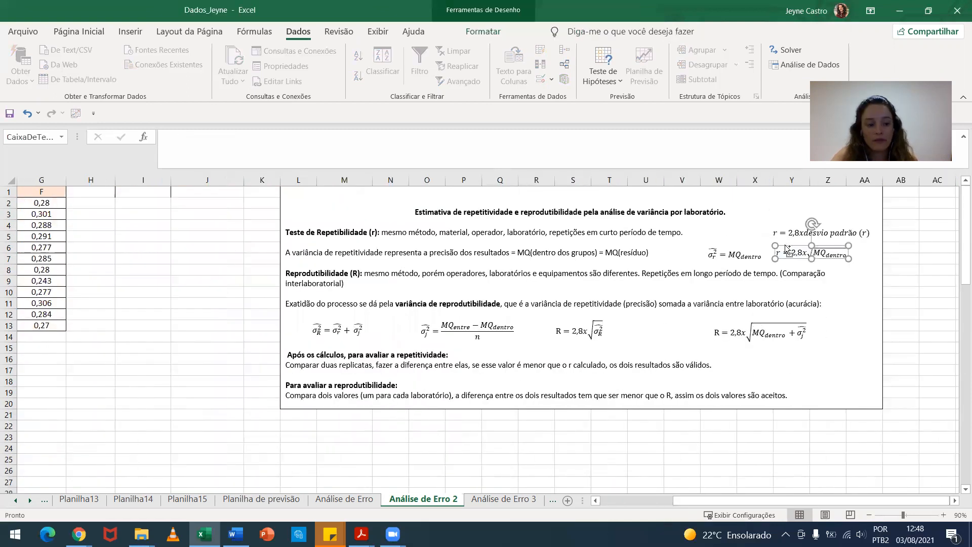
scroll(369, 347, left, 3)
scroll(369, 347, down, 5)
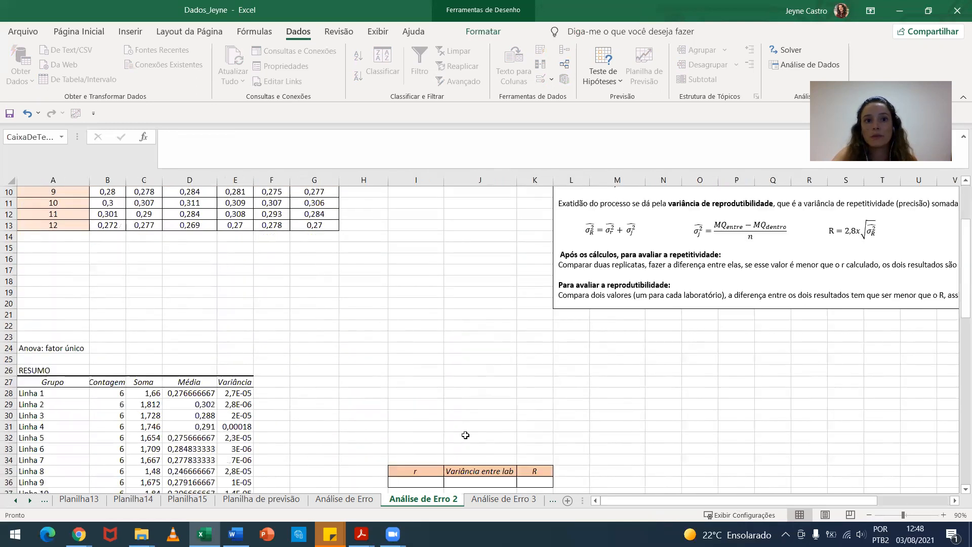
click(369, 347)
key(ctrl+v)
drag(379, 381, 379, 372)
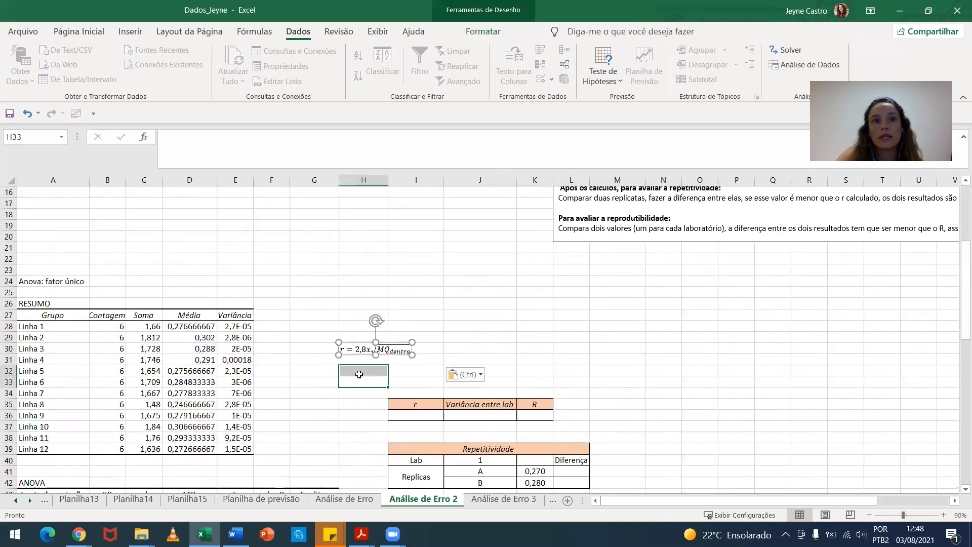
Step: Calculate the repeatability limit r in I36 with the formula =2,8*(D45)^0,5
click(416, 414)
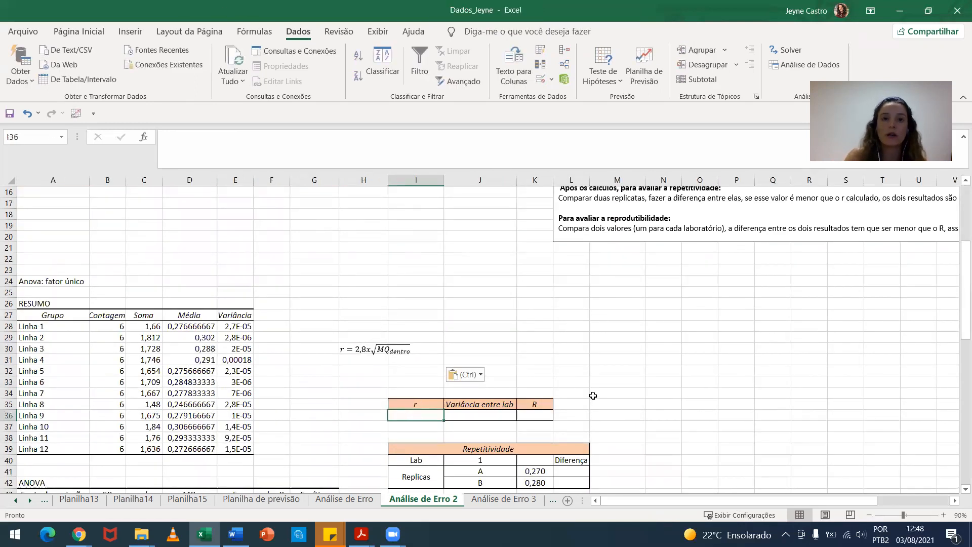
text(=2,8*()
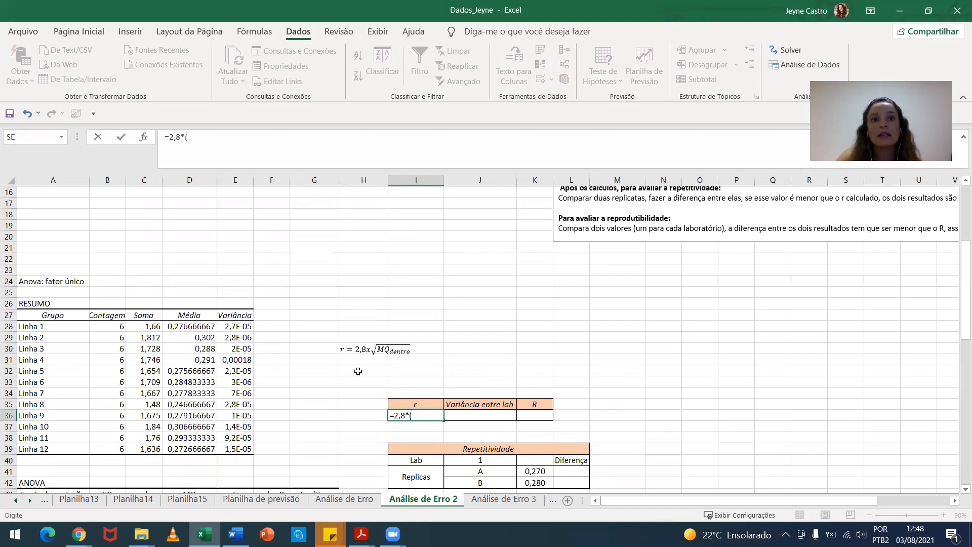
scroll(238, 425, down, 2)
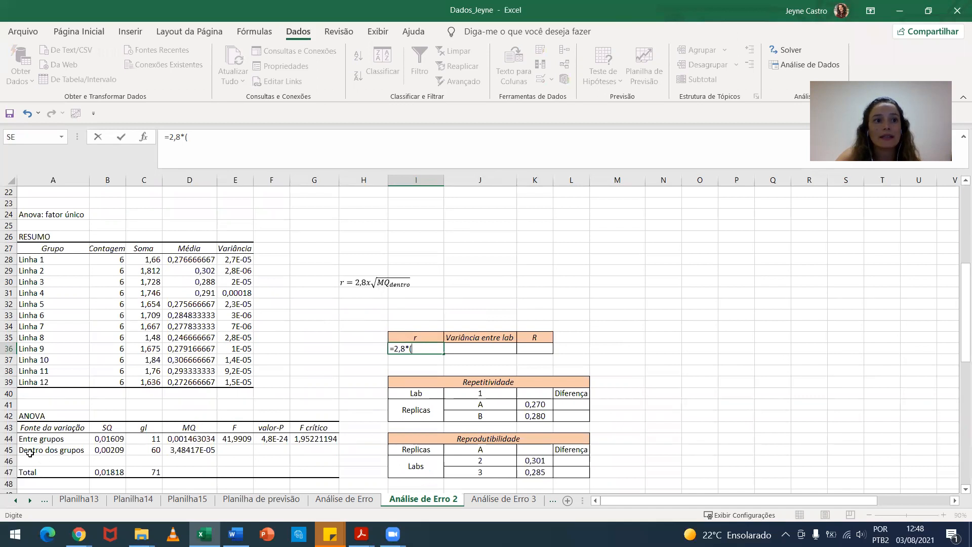
click(181, 450)
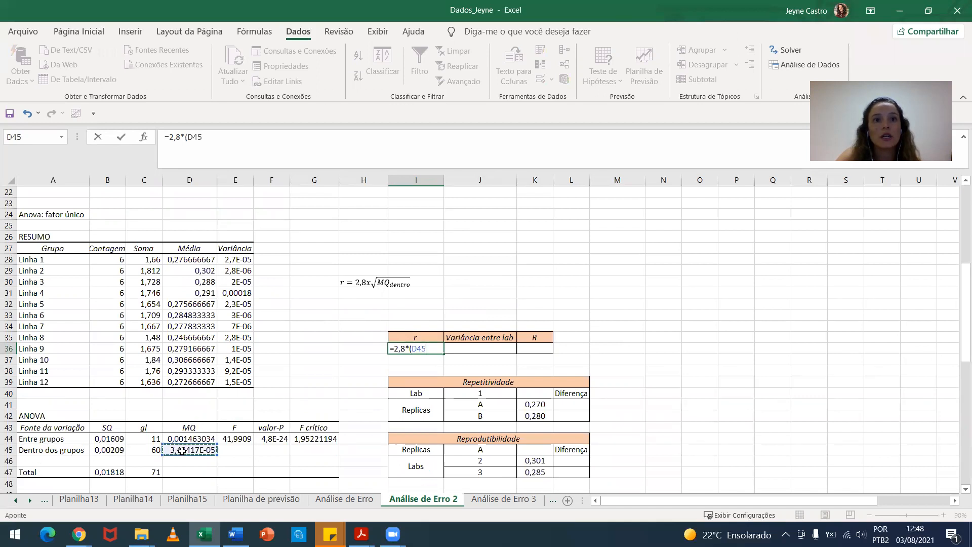
text())
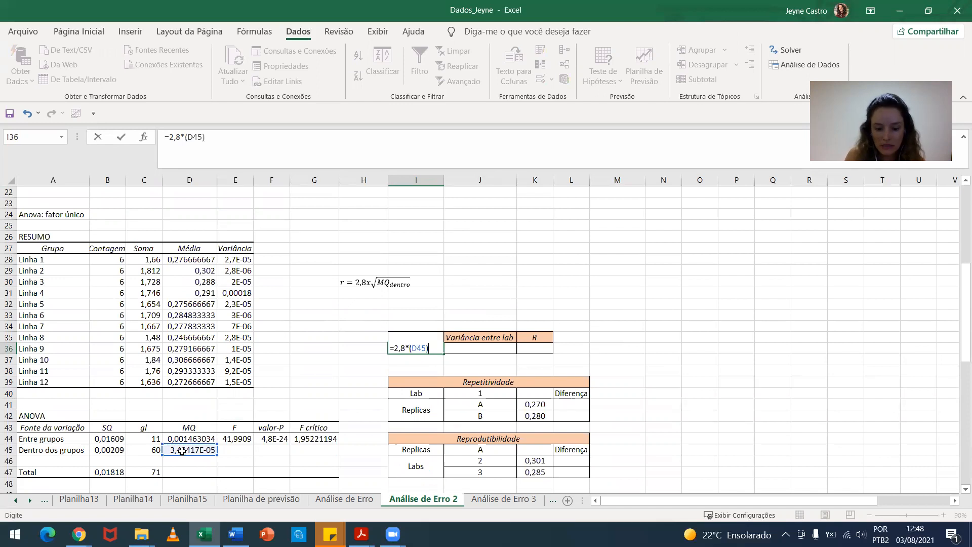
text(^0,5)
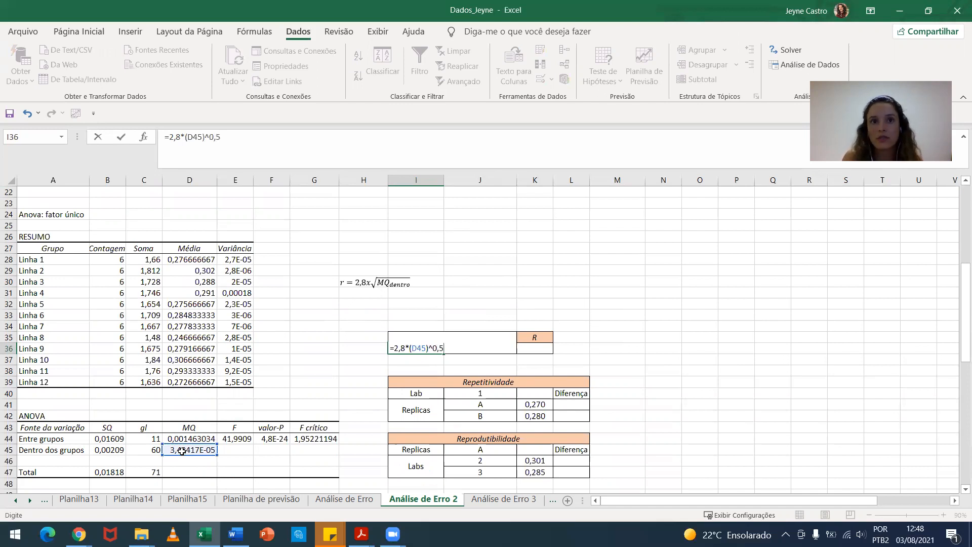
key(Return)
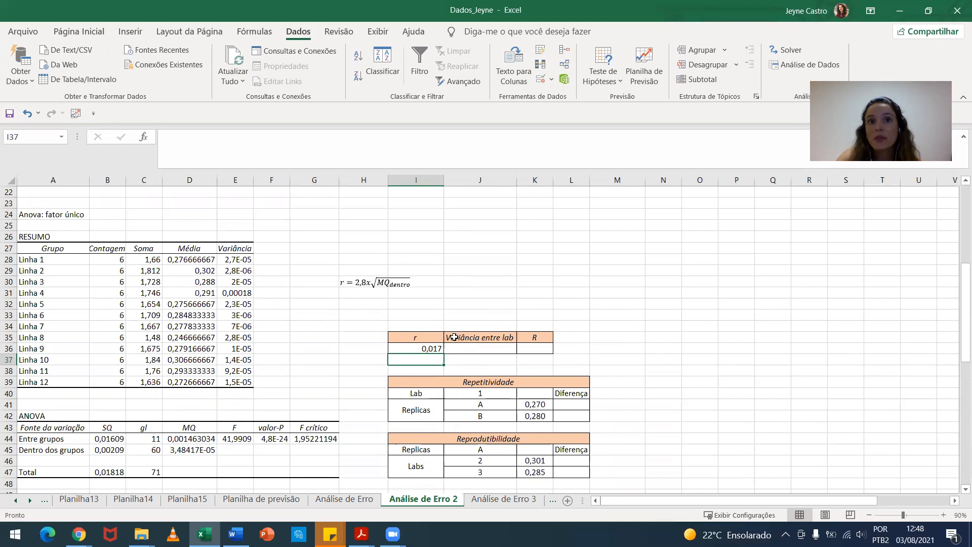
Step: Copy the between-lab variance formula box, (MQentre − MQdentro)/n, from the theory notes to the empty area around J29
drag(672, 505, 751, 499)
scroll(758, 382, up, 7)
click(484, 332)
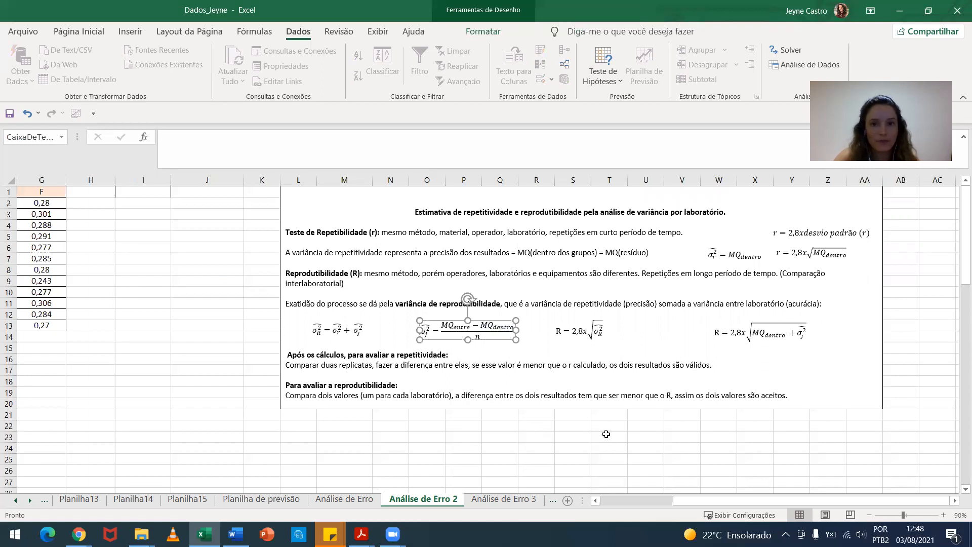
click(598, 501)
scroll(506, 304, down, 6)
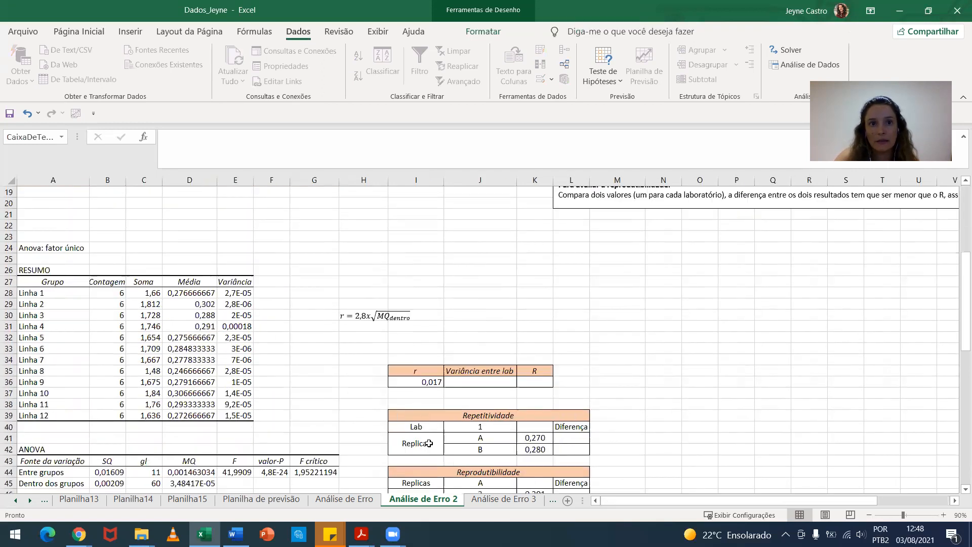
click(516, 302)
key(ctrl+v)
click(618, 304)
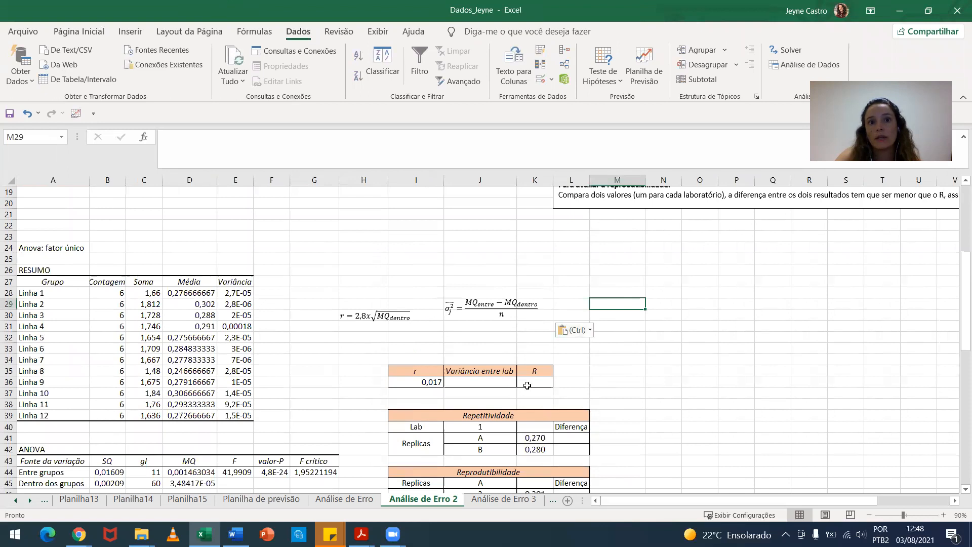
Step: Calculate the between-lab variance in J36 with the formula =(D44-D45)/6
click(484, 383)
text(=)
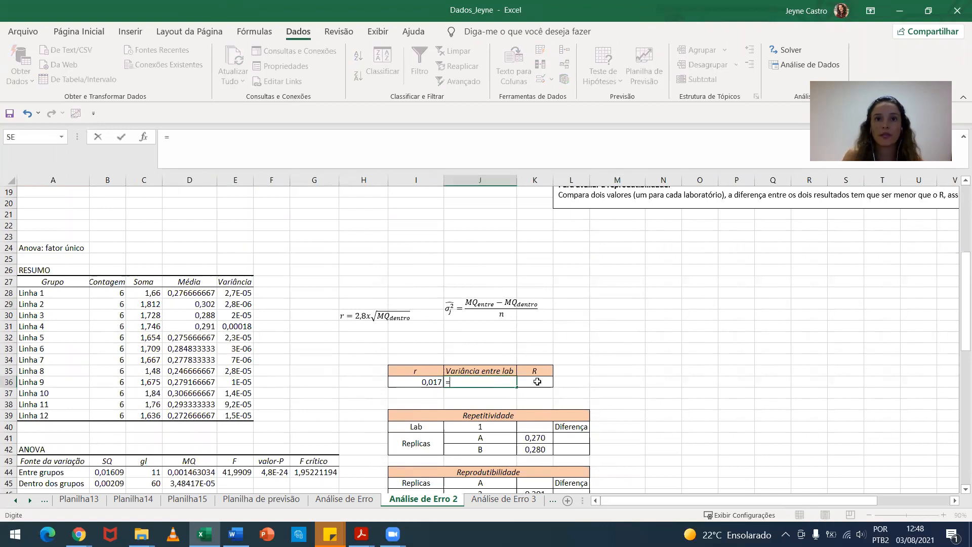
scroll(341, 370, down, 2)
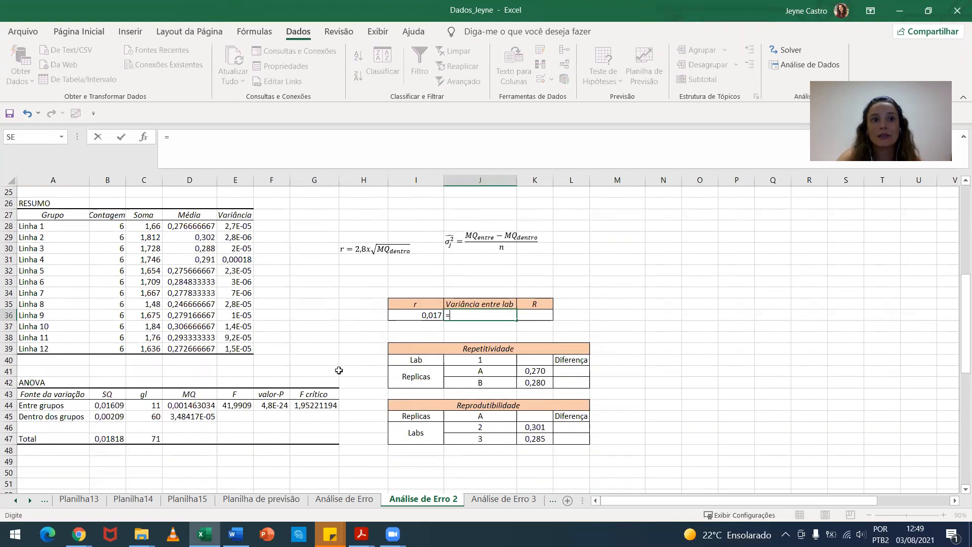
click(172, 405)
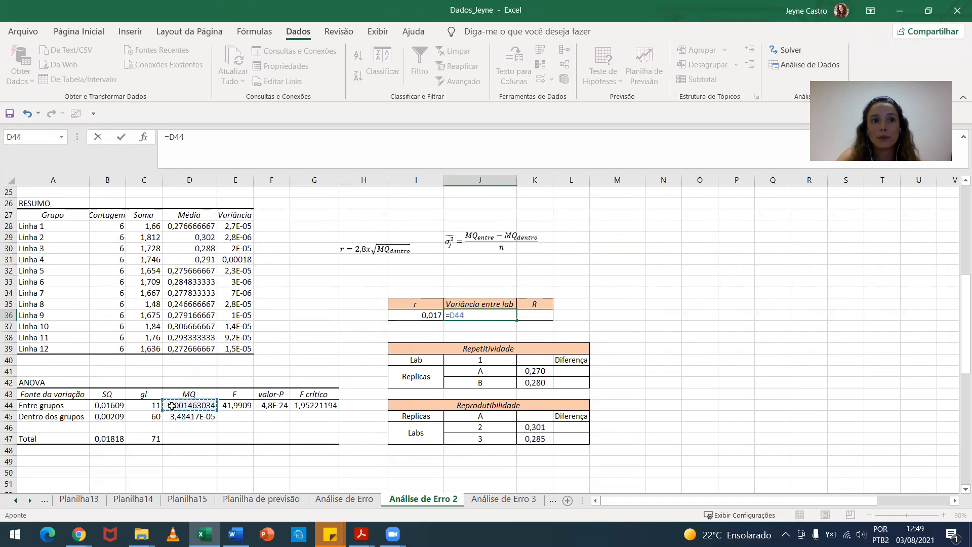
text(-)
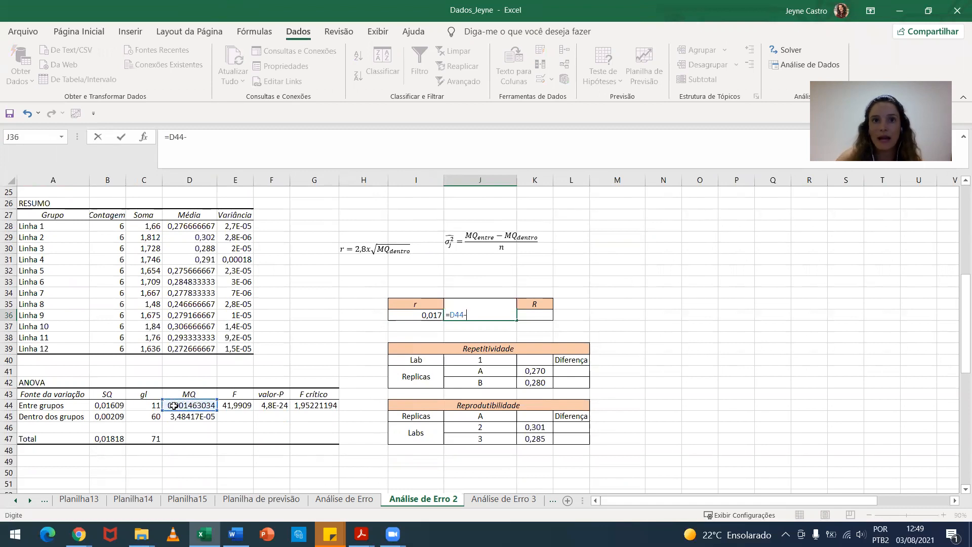
click(180, 417)
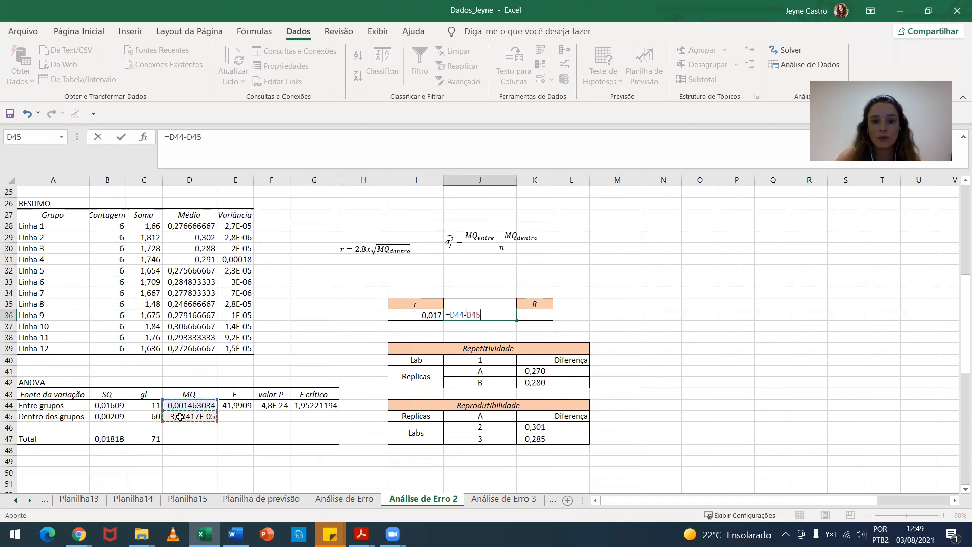
text())
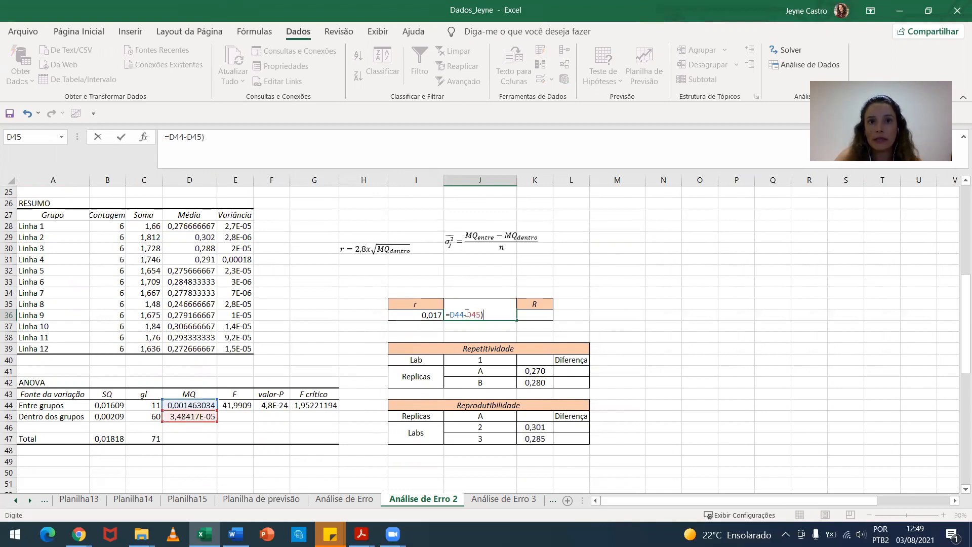
click(449, 315)
text(()
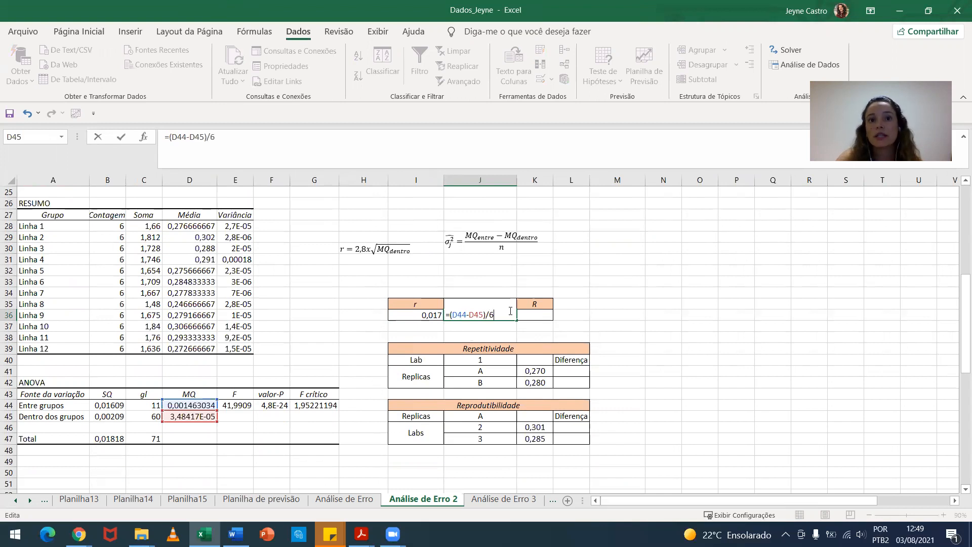
scroll(341, 344, up, 8)
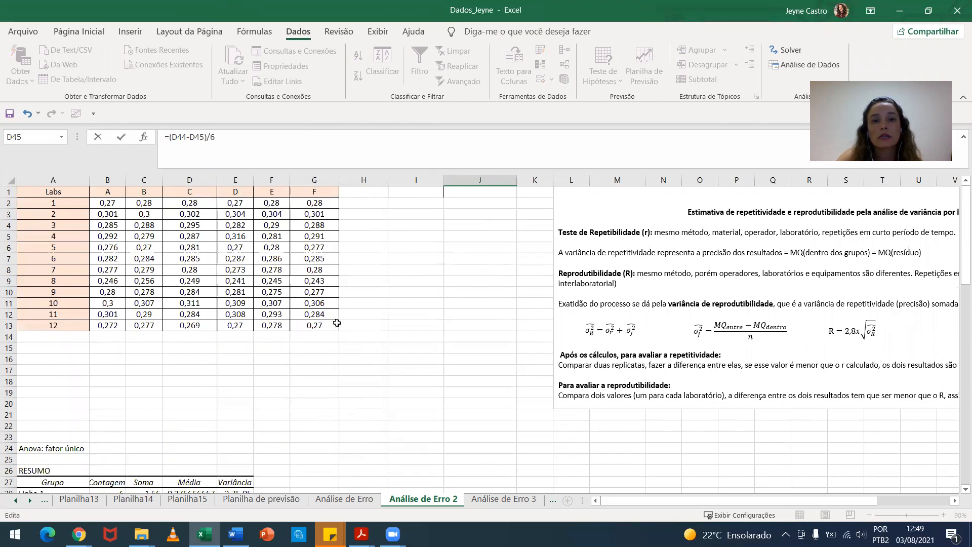
scroll(349, 335, down, 7)
key(Return)
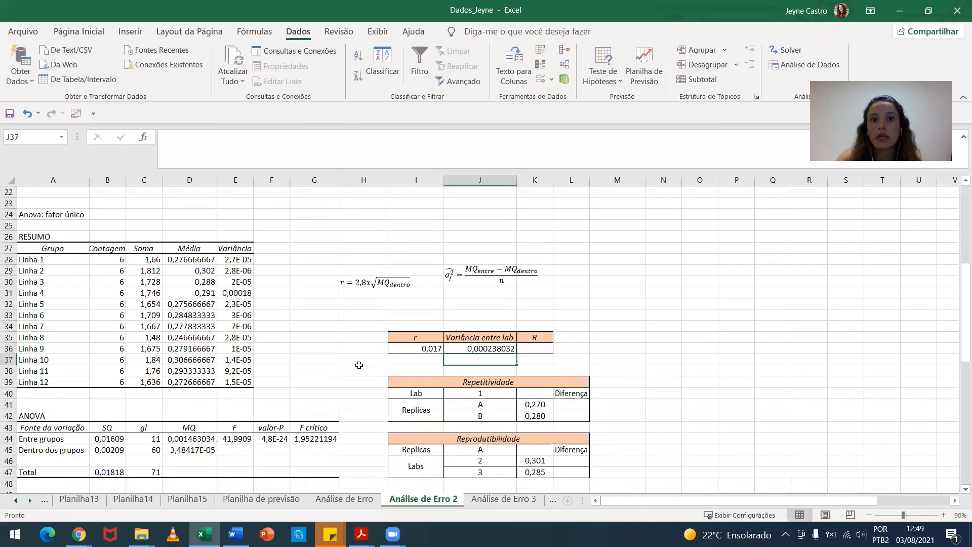
Step: Copy the reproducibility formula box R = 2,8x√(MQdentro + σj²) from the theory notes to the empty area around G26
click(543, 348)
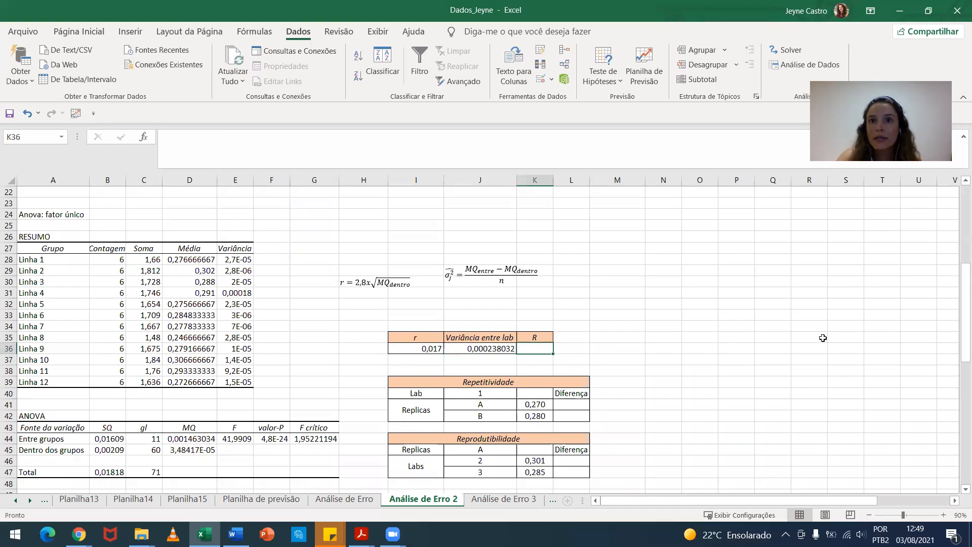
scroll(823, 338, up, 7)
scroll(823, 338, right, 2)
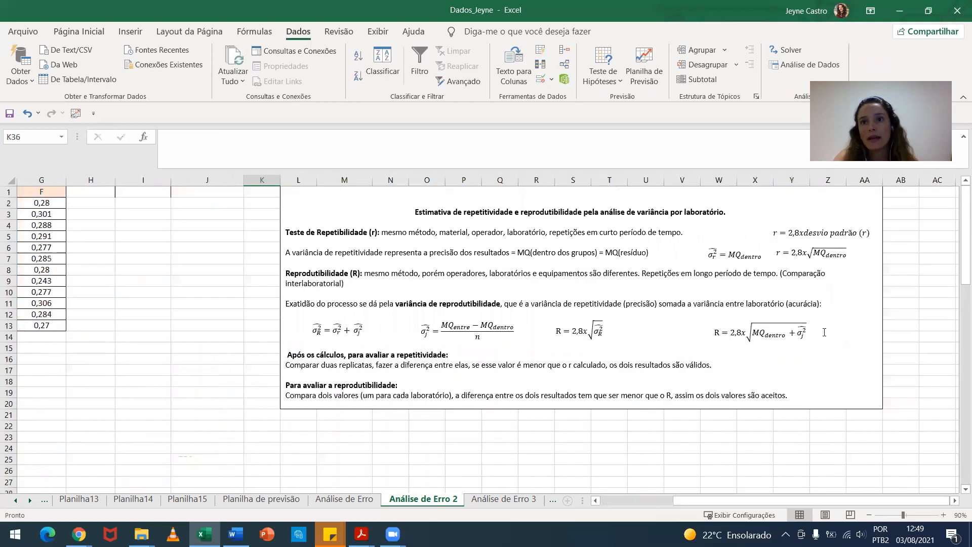
click(730, 326)
click(726, 322)
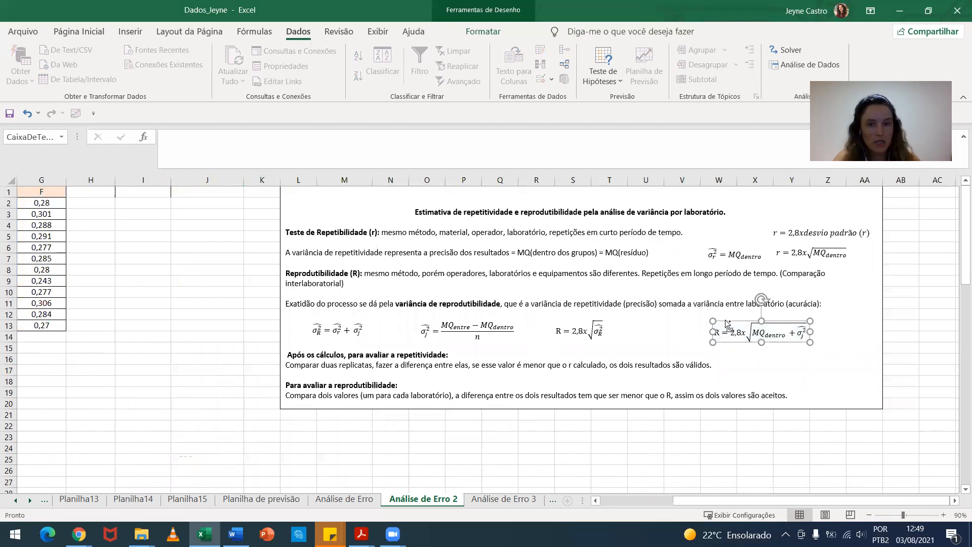
scroll(300, 266, left, 2)
scroll(299, 266, down, 6)
click(299, 266)
key(ctrl+v)
Step: Calculate the reproducibility limit R in K36 with the formula =2,8*(D45+J36)^0,5
click(535, 382)
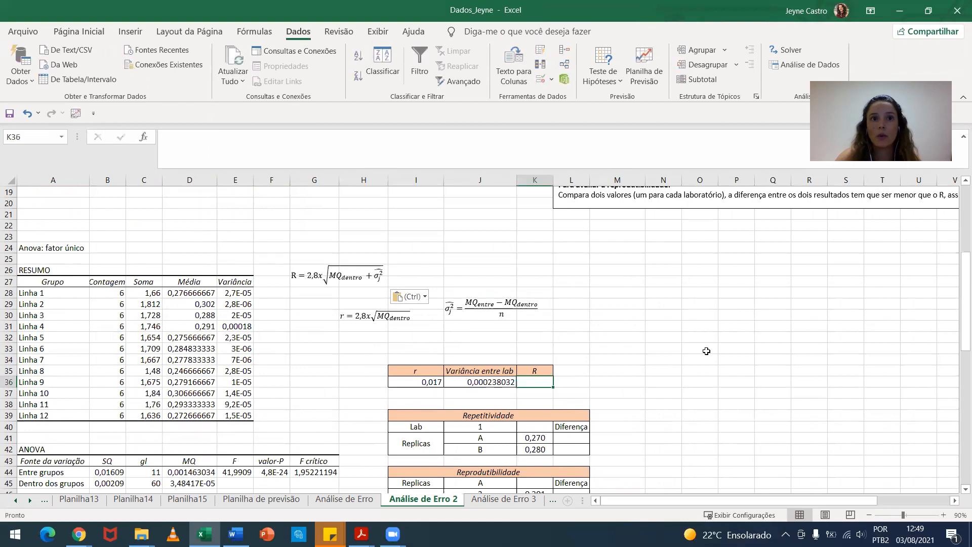
text(=2,8*()
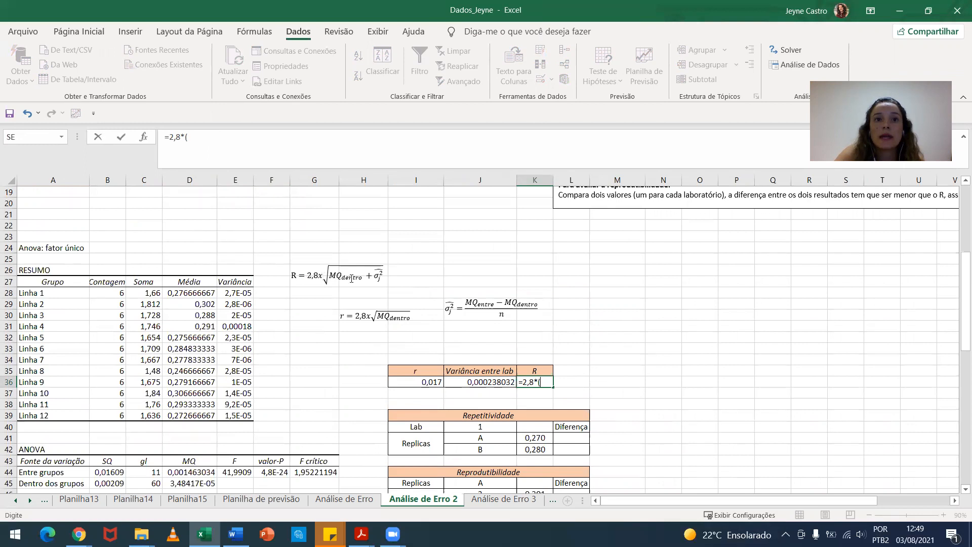
scroll(198, 436, down, 1)
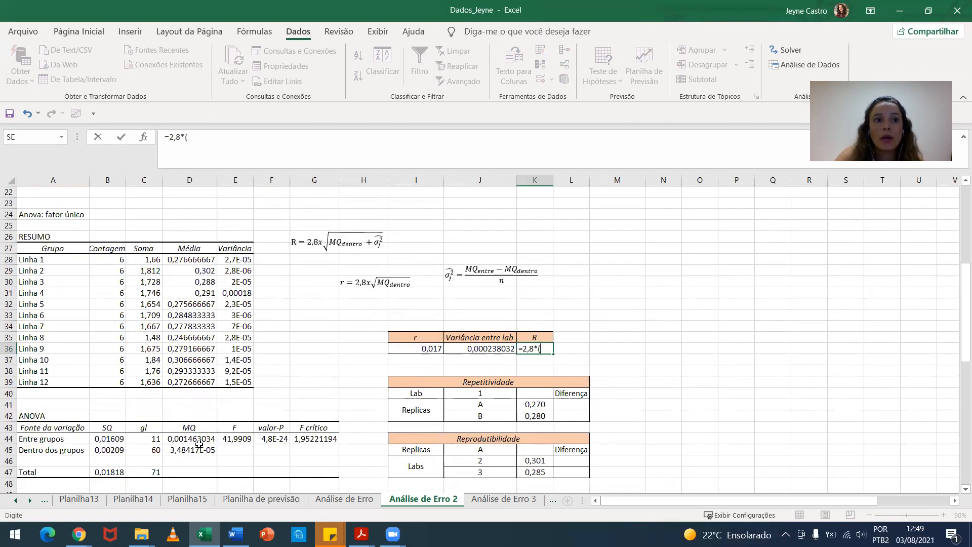
click(195, 450)
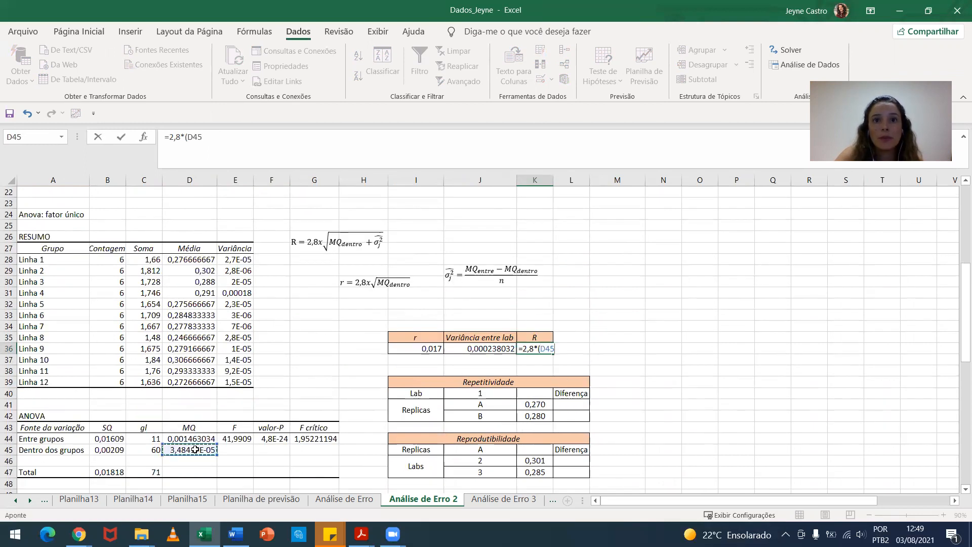
text(+)
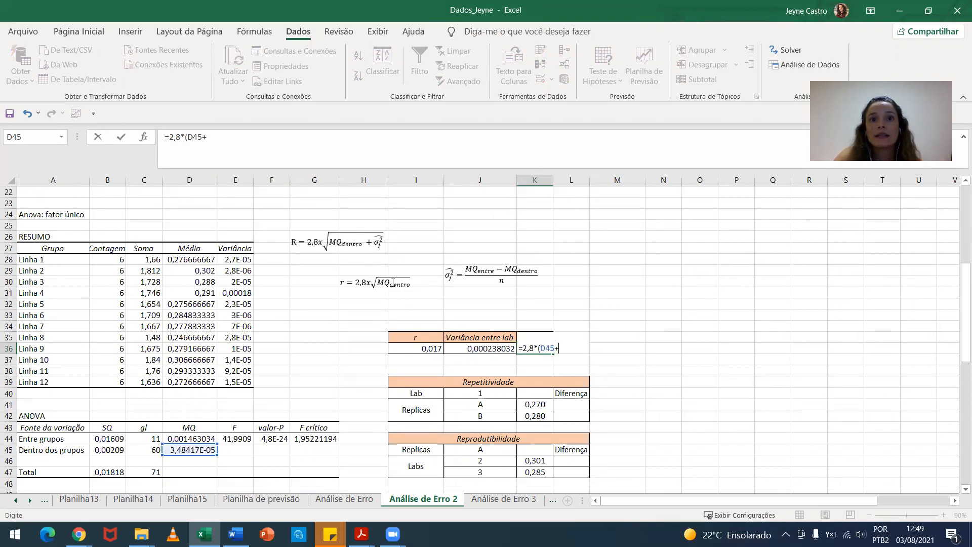
click(464, 352)
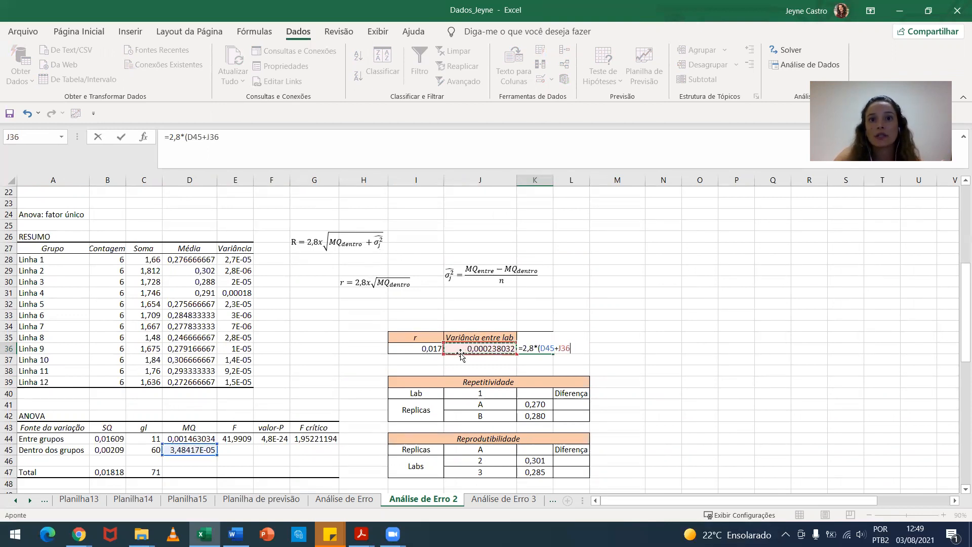
text())
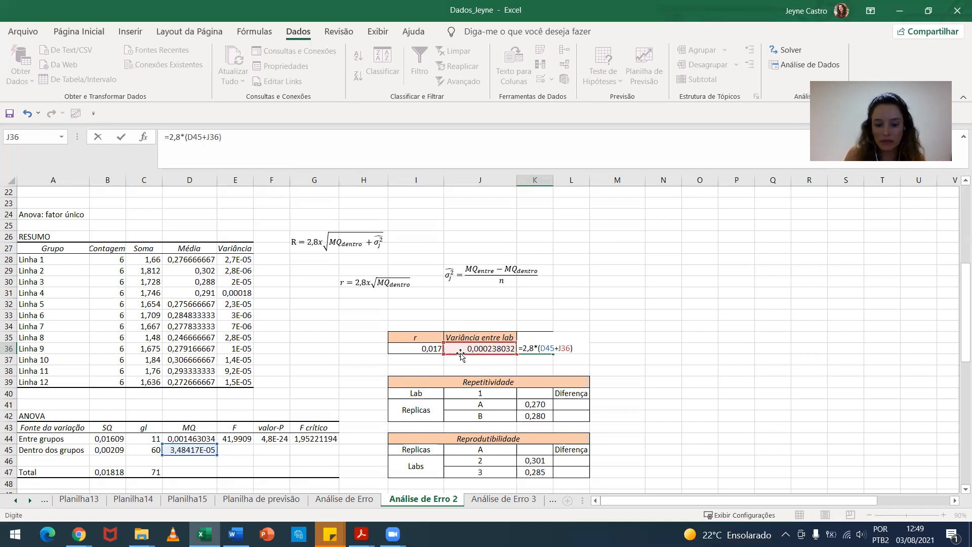
text(^0,5)
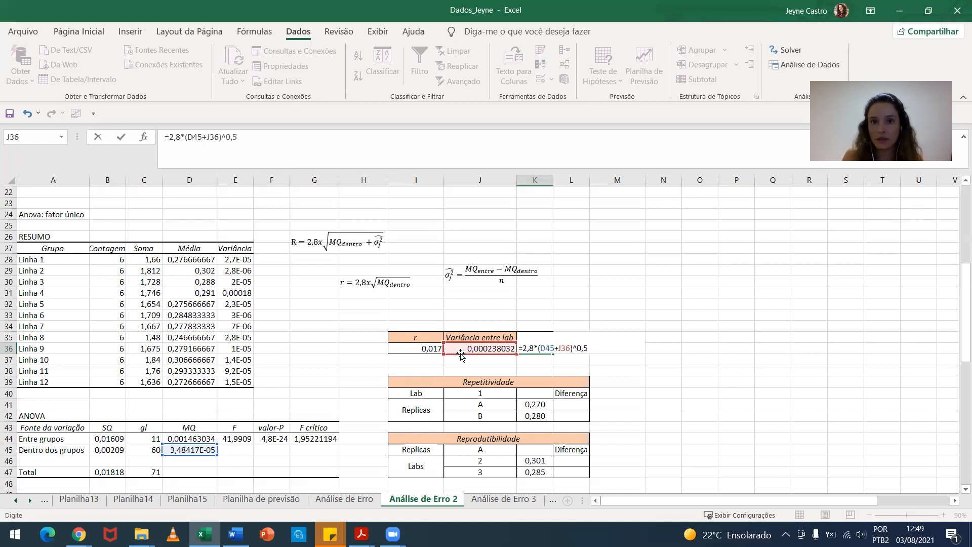
key(Return)
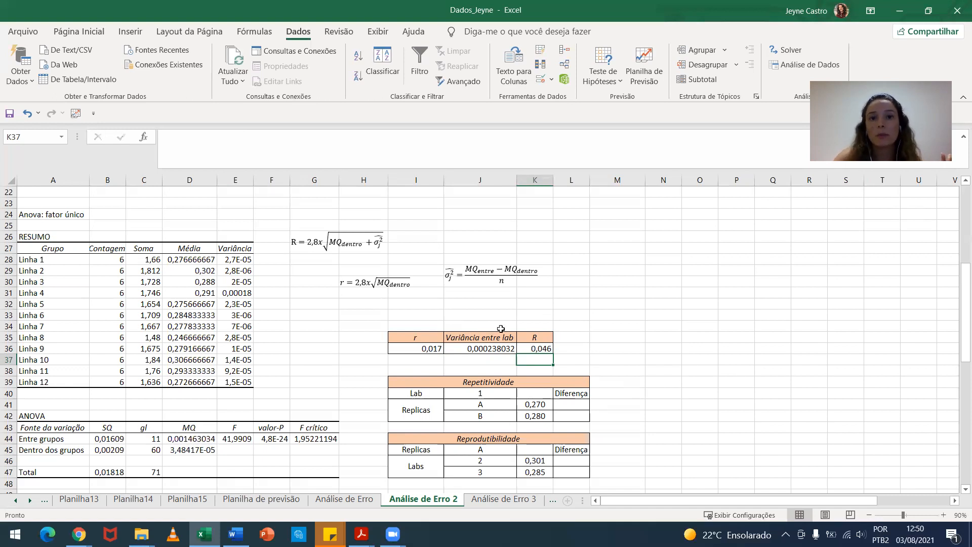
Step: Compare replicates A and B of lab 1 in the Repetitividade table with the lab 1 row of the source data
scroll(490, 433, down, 1)
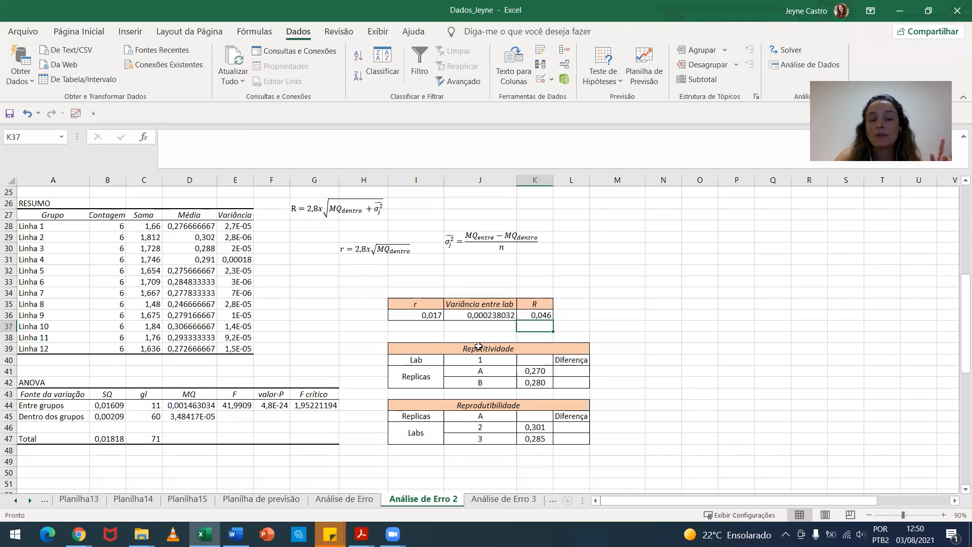
drag(417, 360, 479, 383)
click(411, 384)
drag(543, 377, 537, 383)
scroll(537, 384, up, 8)
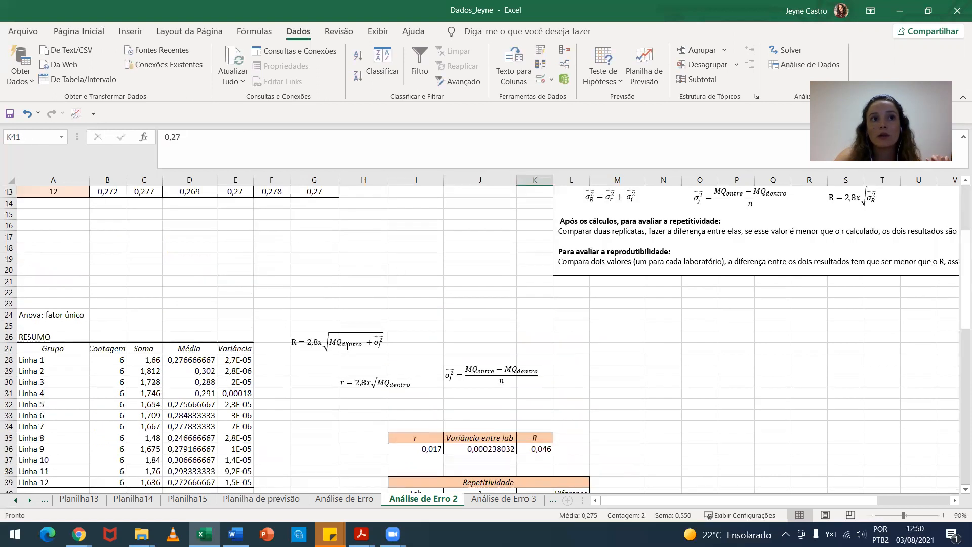
drag(56, 203, 131, 203)
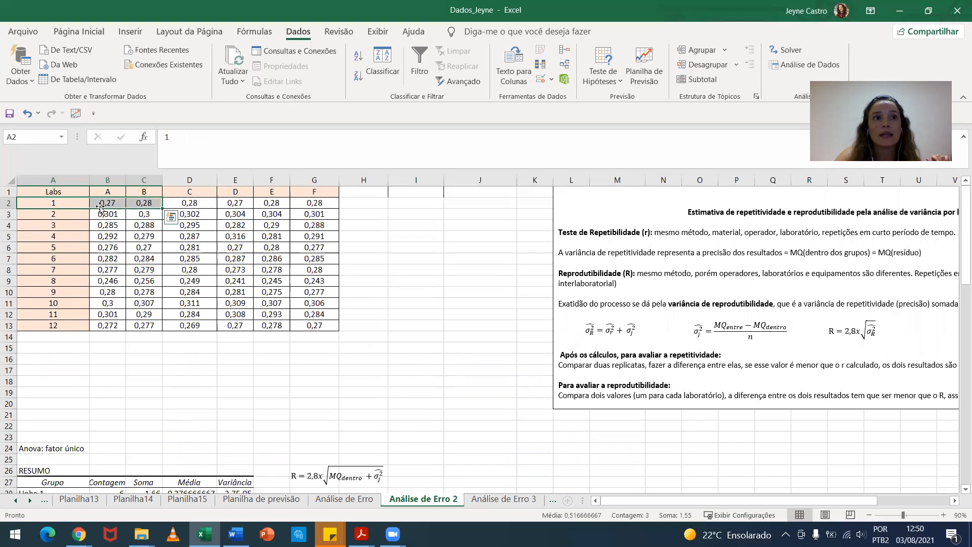
scroll(389, 347, down, 7)
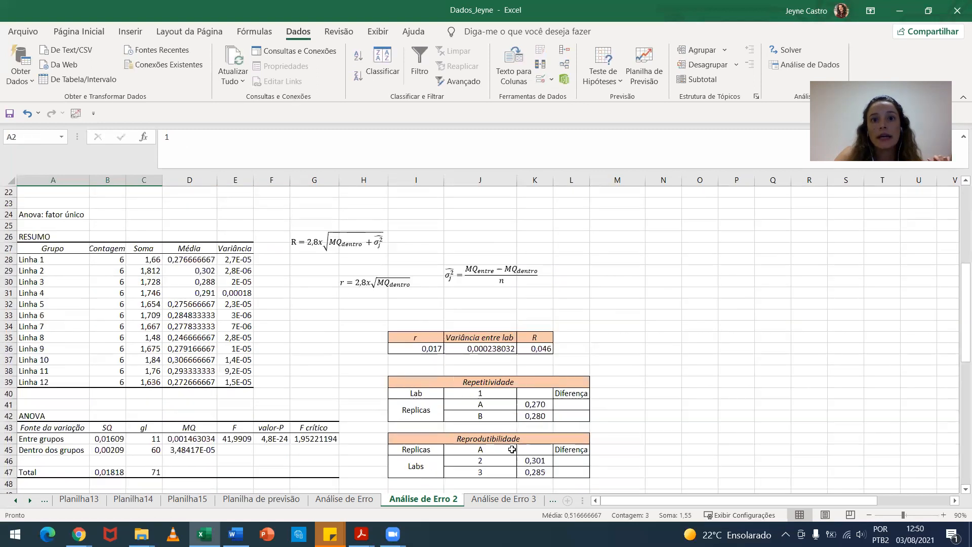
Step: Calculate the absolute difference between lab 1's two replicates in L41 with the formula =ABS(K41-K42)
click(571, 404)
text(=)
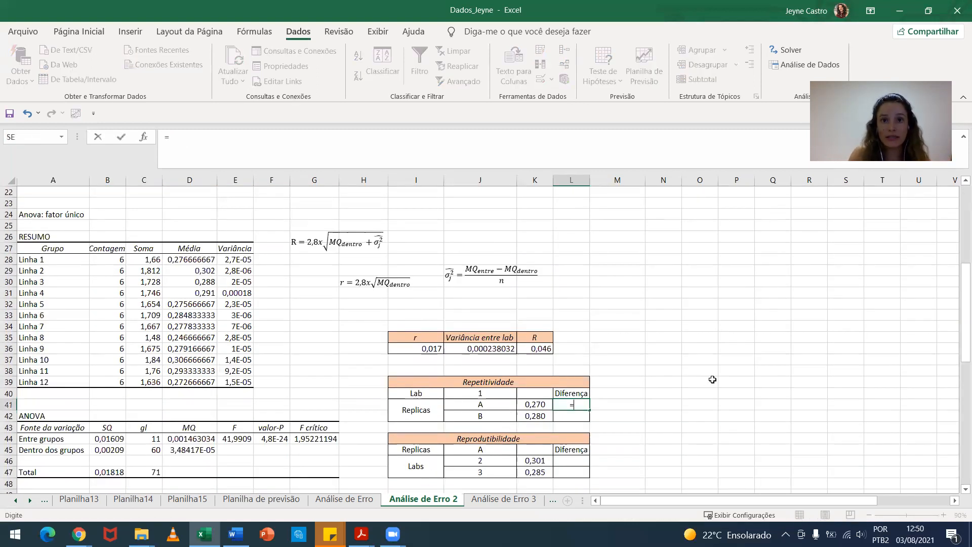
text(abs()
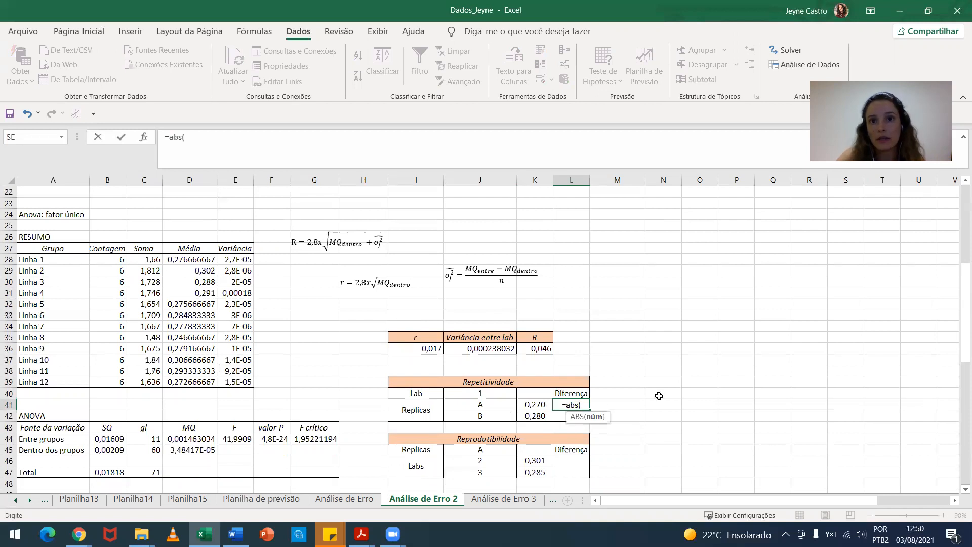
click(528, 405)
text(-)
click(544, 415)
key(Return)
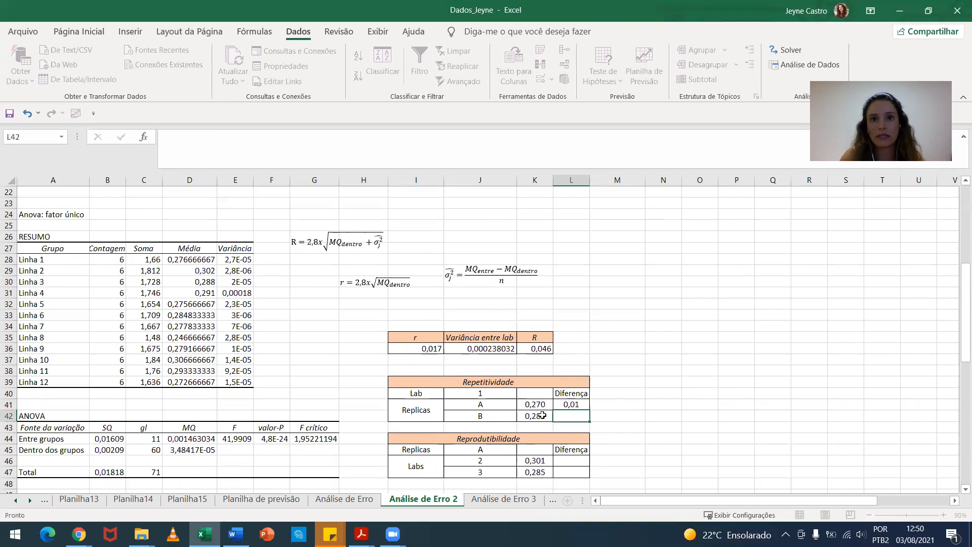
Step: Format the replicate difference in L41 to show three decimal places
click(580, 408)
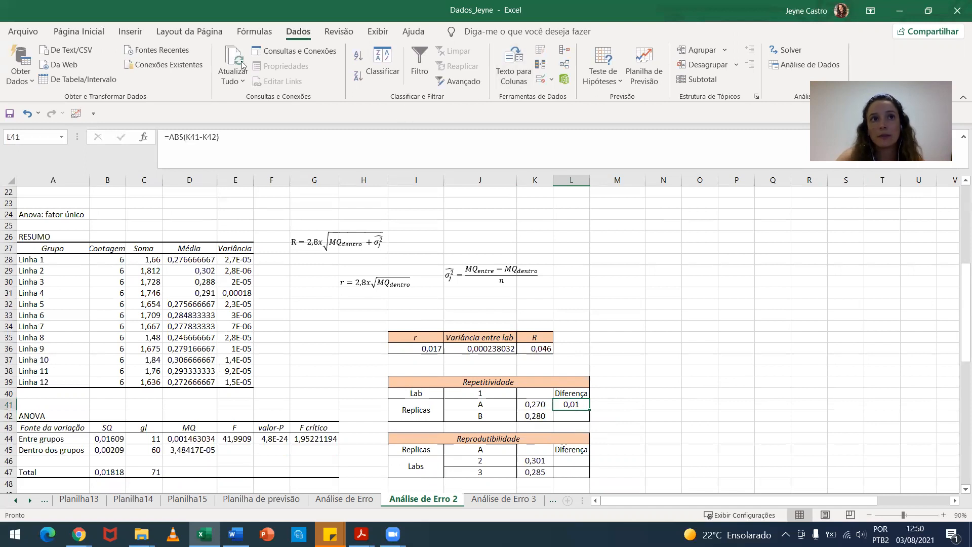
click(79, 32)
click(516, 77)
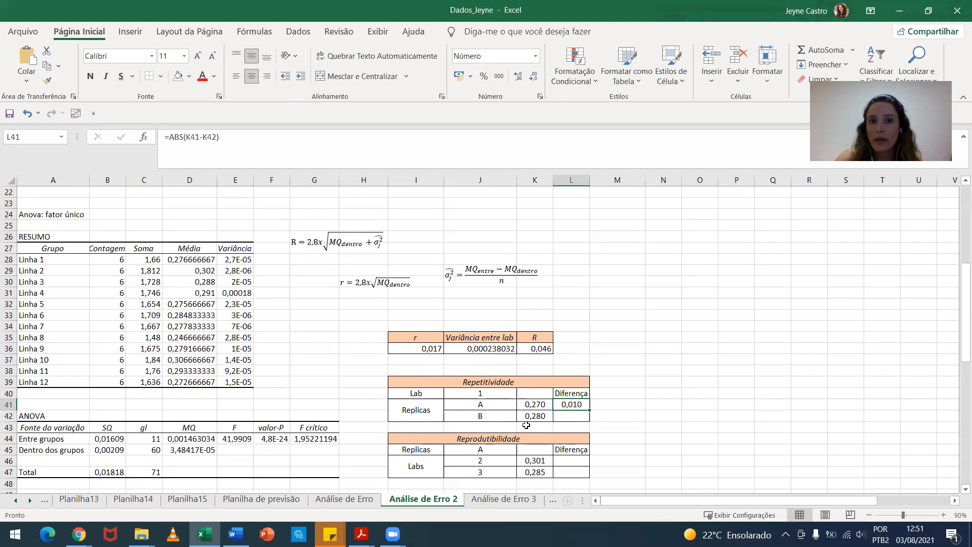
Step: Compare the replicate A values of labs 2 and 3 in the Reprodutibilidade table with column A of the source data
scroll(615, 442, down, 2)
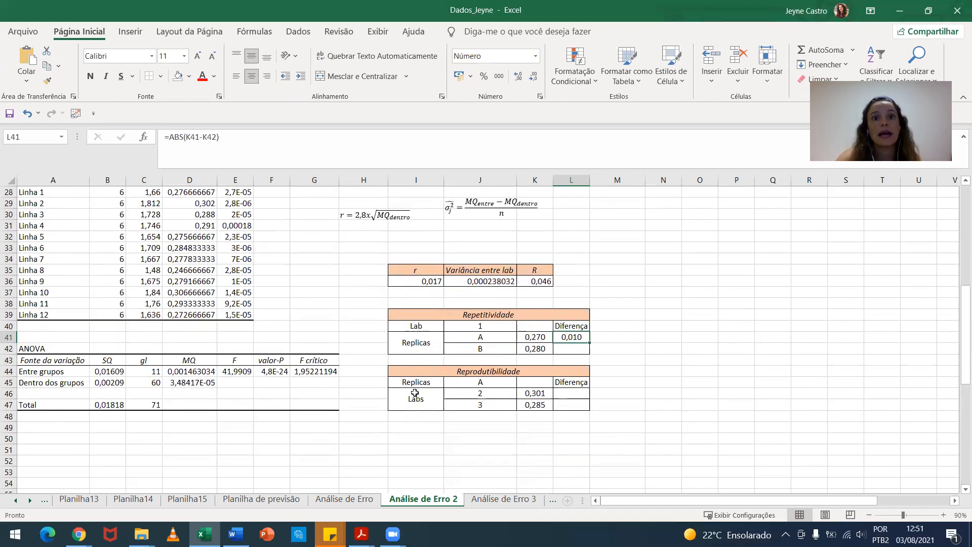
click(476, 382)
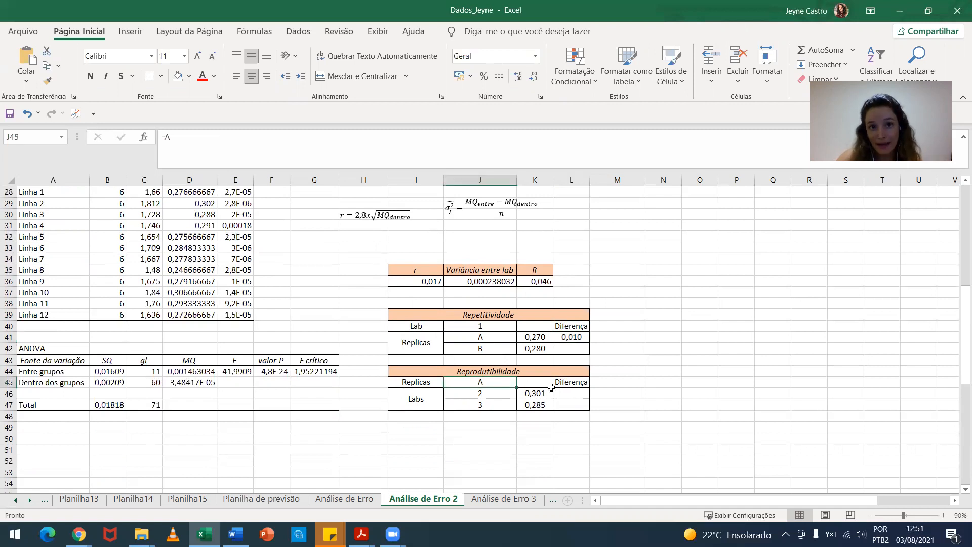
click(424, 400)
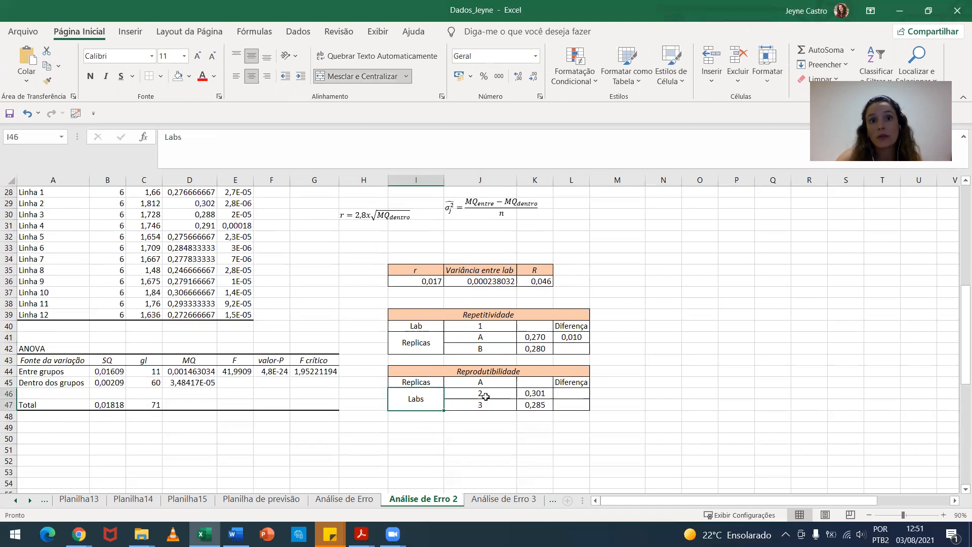
drag(488, 394, 534, 406)
scroll(449, 418, up, 9)
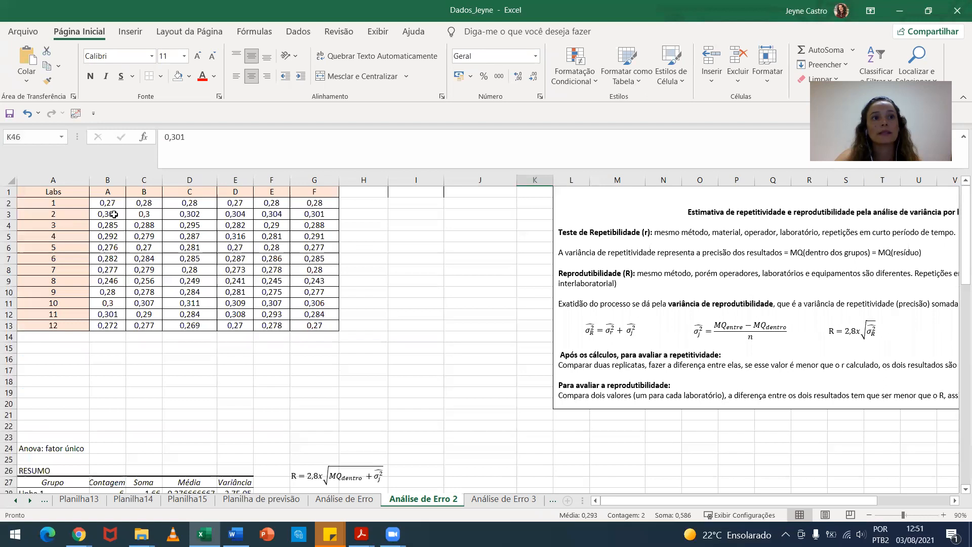
drag(112, 214, 112, 224)
Step: Calculate the absolute difference between labs 2 and 3 in L46 with the formula =ABS(K46-K47)
scroll(114, 225, down, 11)
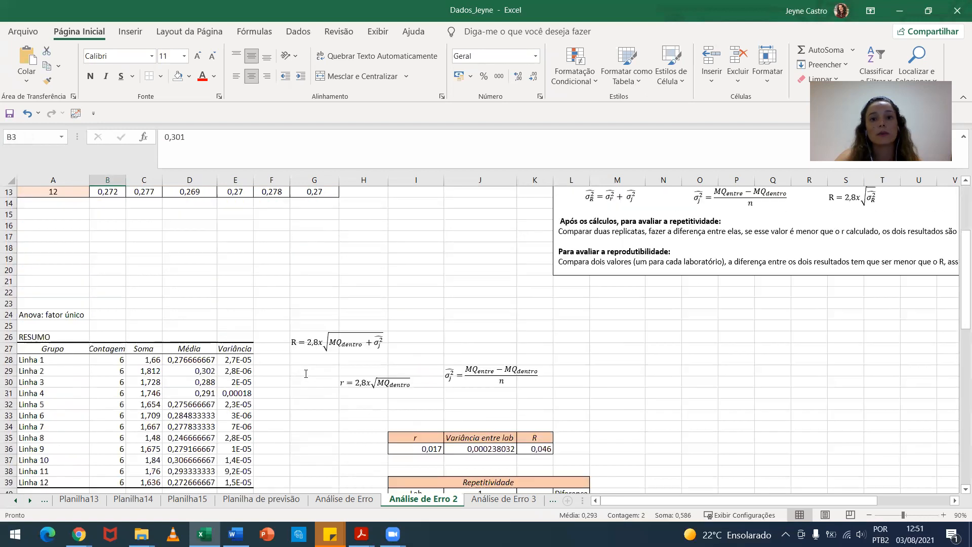
click(586, 327)
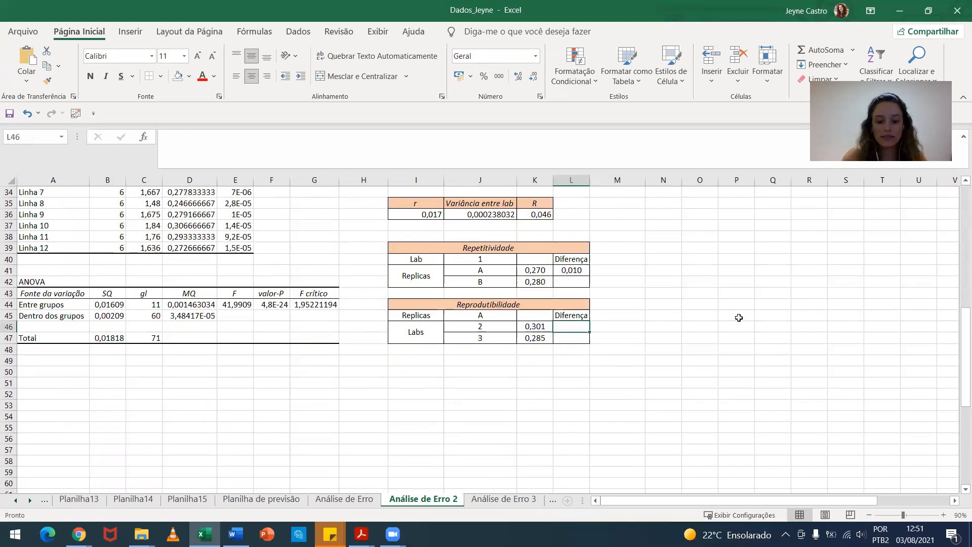
text(=abs()
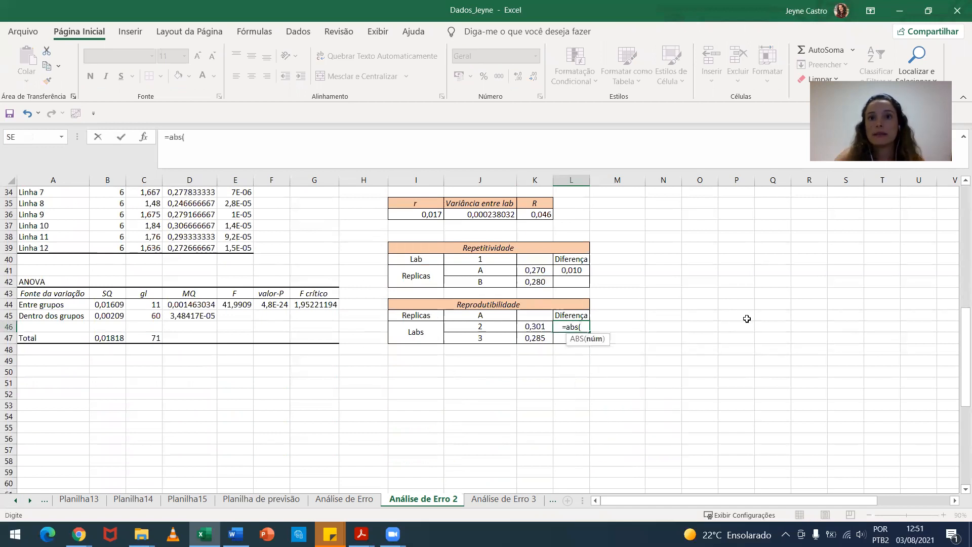
click(535, 325)
text(-)
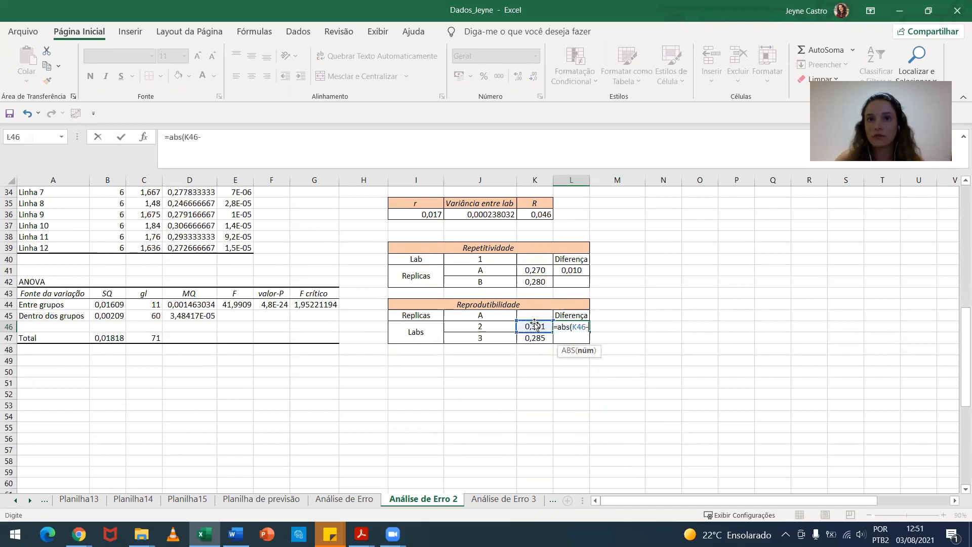
click(530, 340)
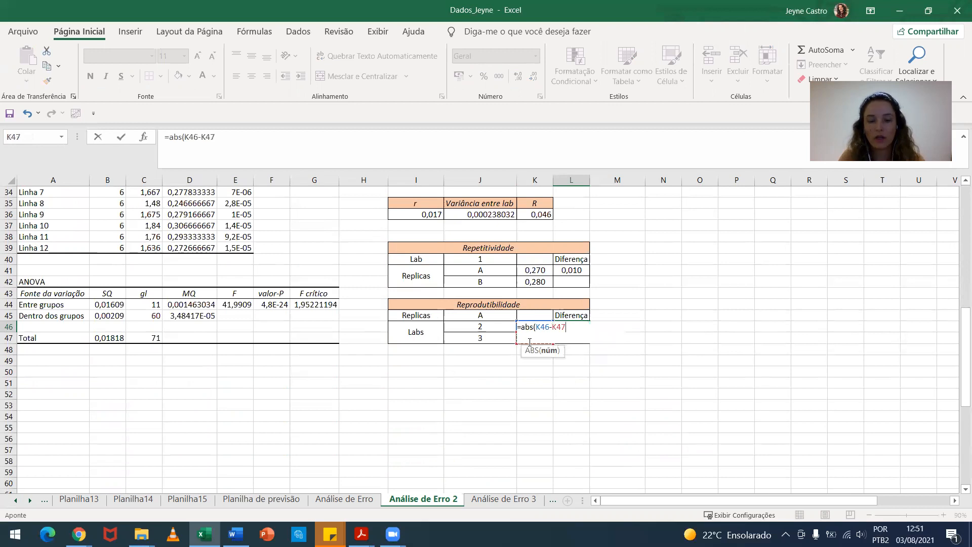
text())
key(Return)
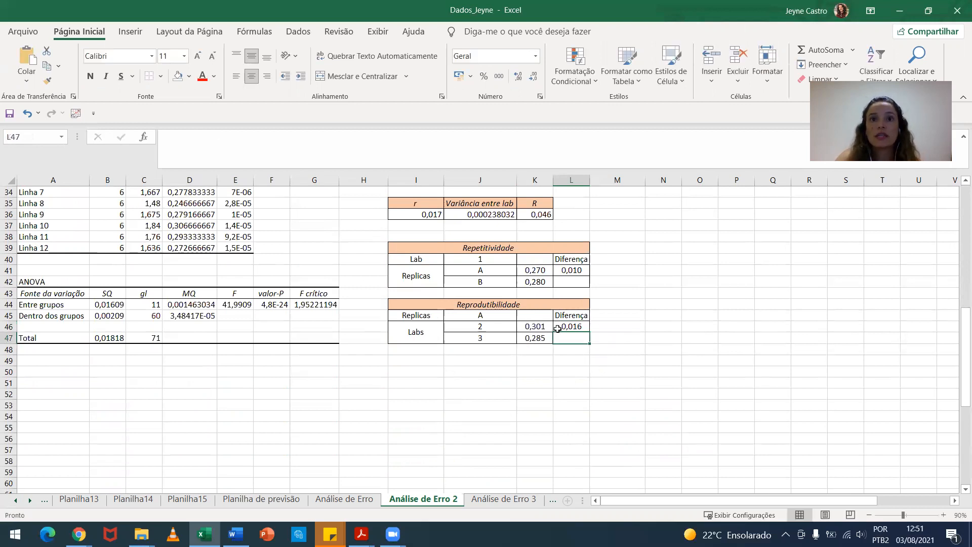
Step: Review the explanatory text box with the r and R formulas and acceptance criteria, along with the source data, ANOVA output and difference tables
scroll(577, 335, up, 1)
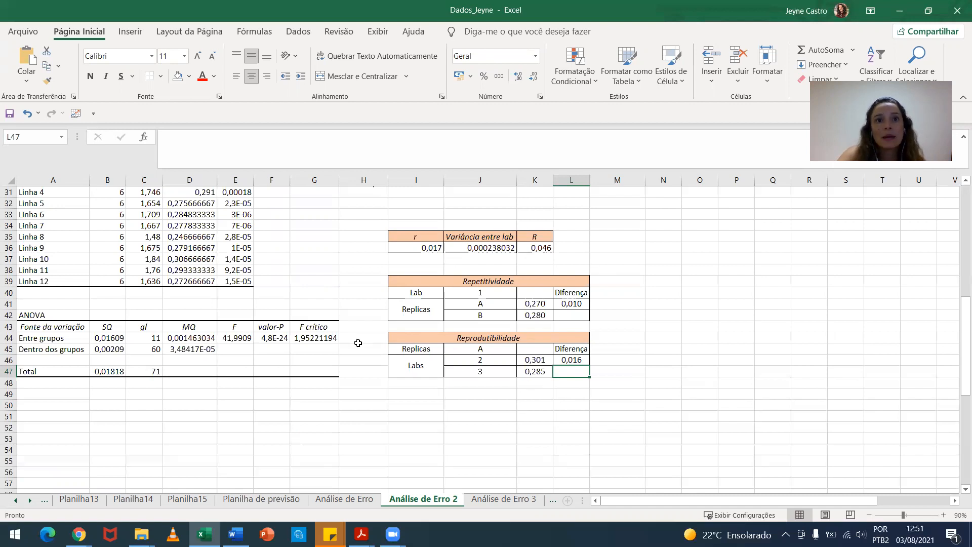
drag(689, 501, 760, 501)
scroll(808, 454, up, 10)
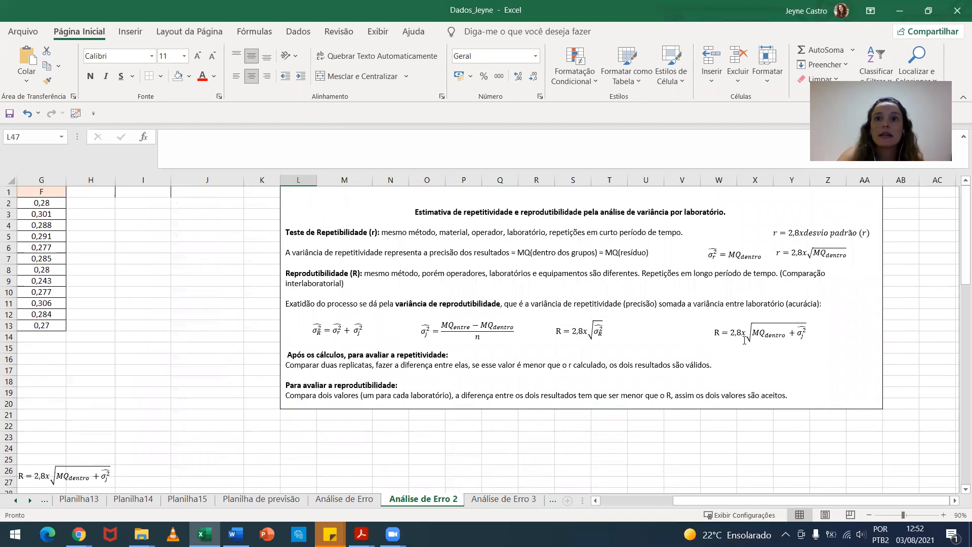
drag(720, 501, 647, 501)
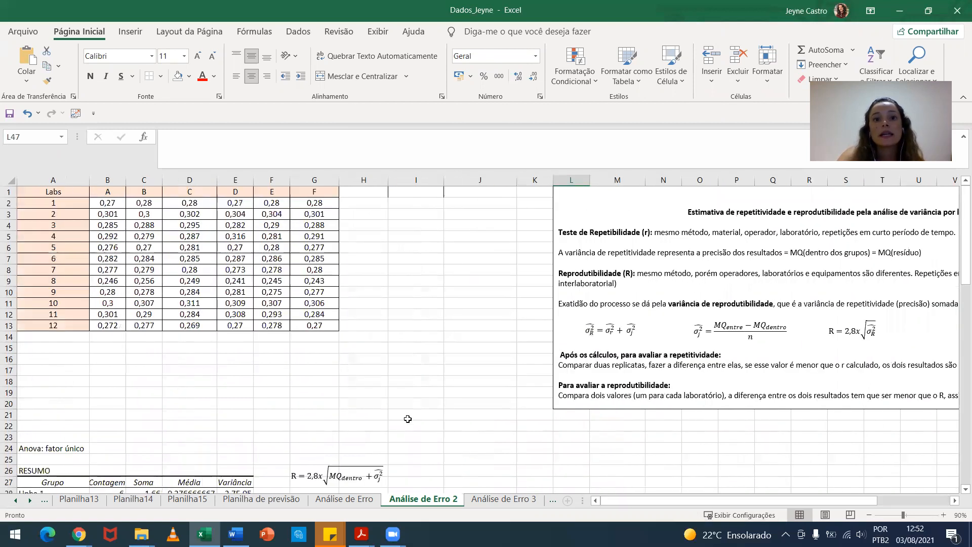
scroll(408, 419, down, 3)
scroll(504, 434, down, 2)
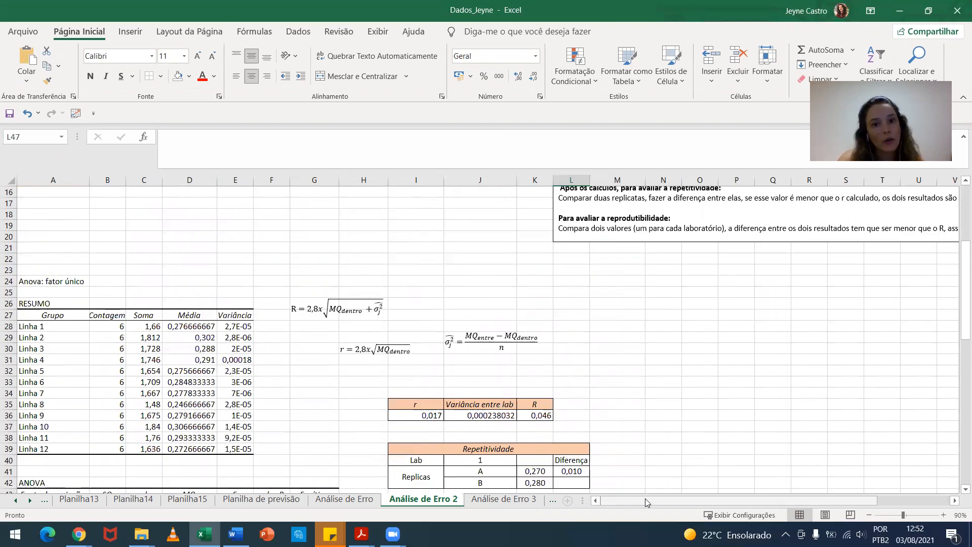
scroll(382, 448, down, 2)
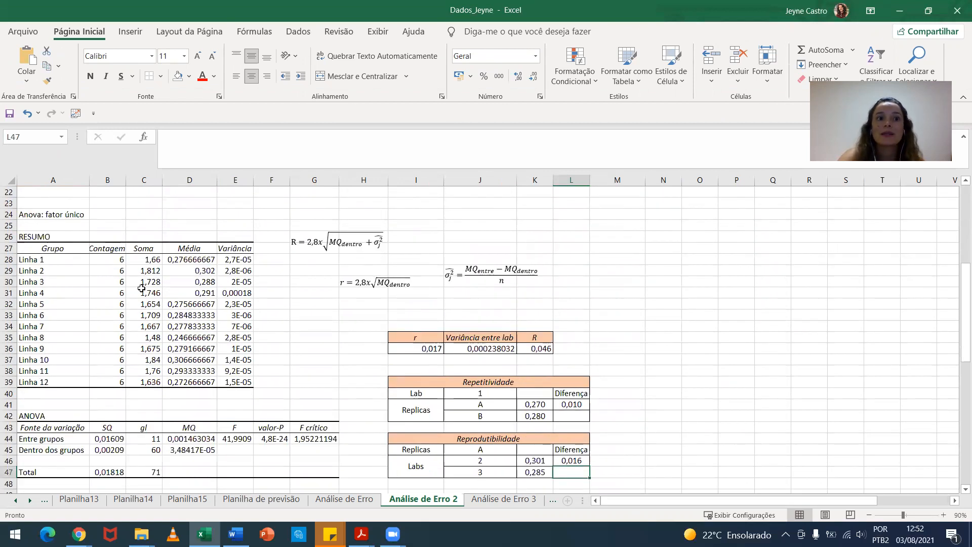
scroll(336, 361, down, 2)
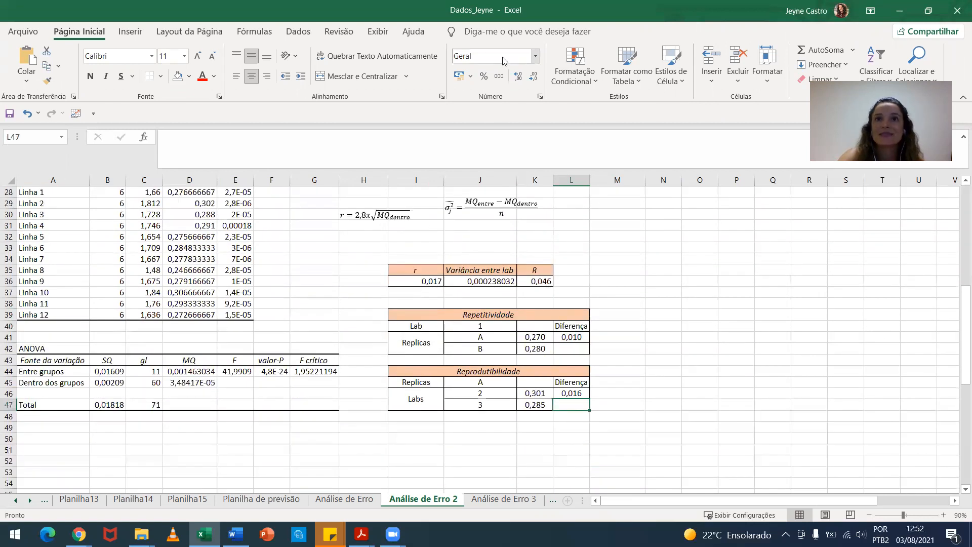